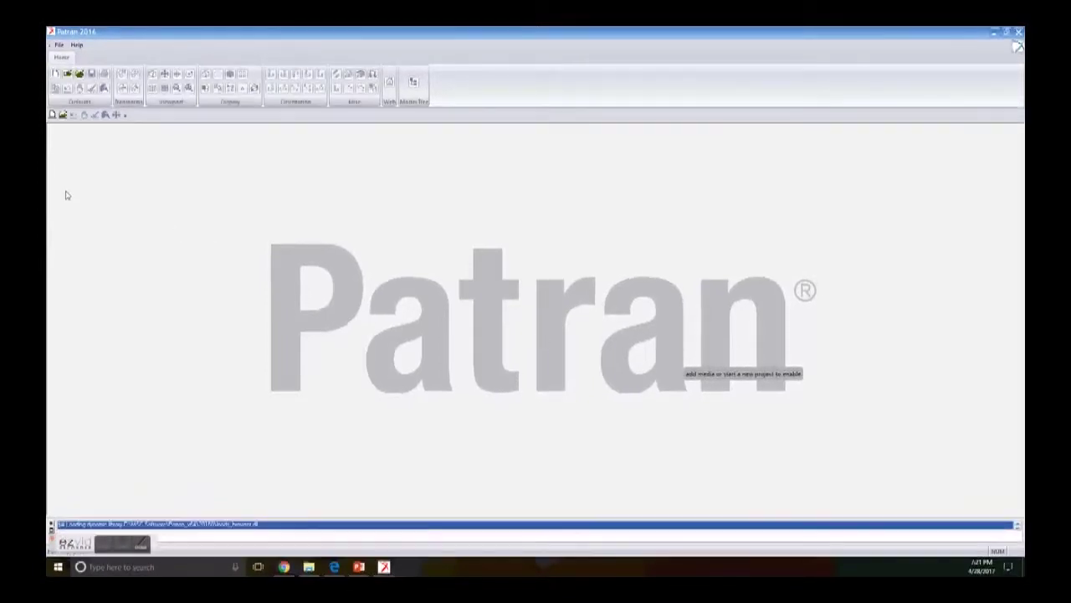
Start a new database named Plate_tutorial, saved in the VideoTutorial folder.
{"action": "left_click", "coordinate": [54, 73]}
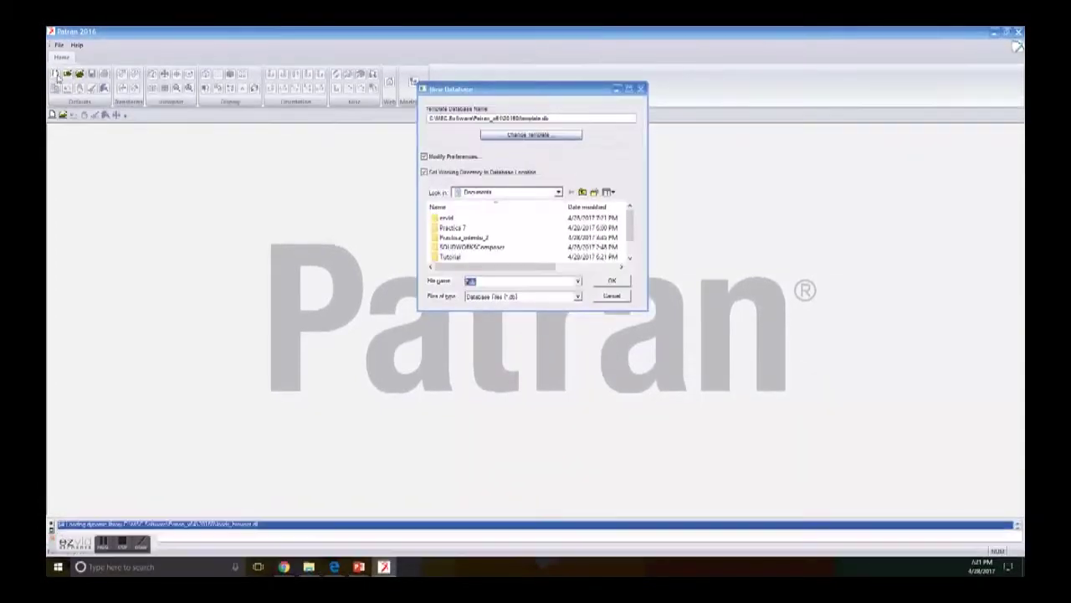
{"action": "scroll", "coordinate": [461, 242], "scroll_direction": "down", "scroll_amount": 1}
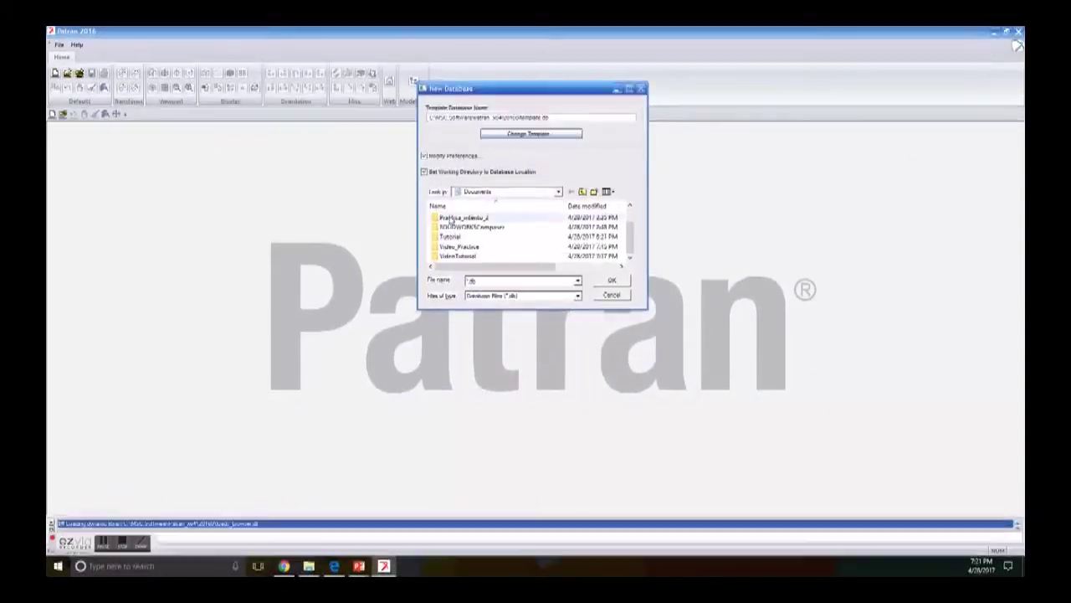
{"action": "double_click", "coordinate": [461, 257]}
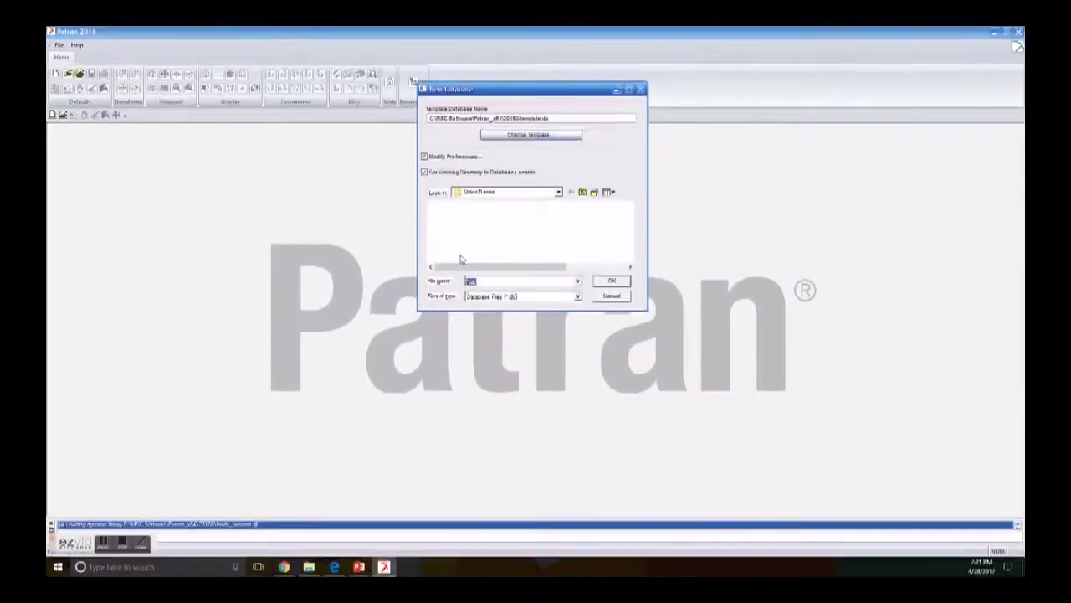
{"action": "left_click", "coordinate": [469, 281]}
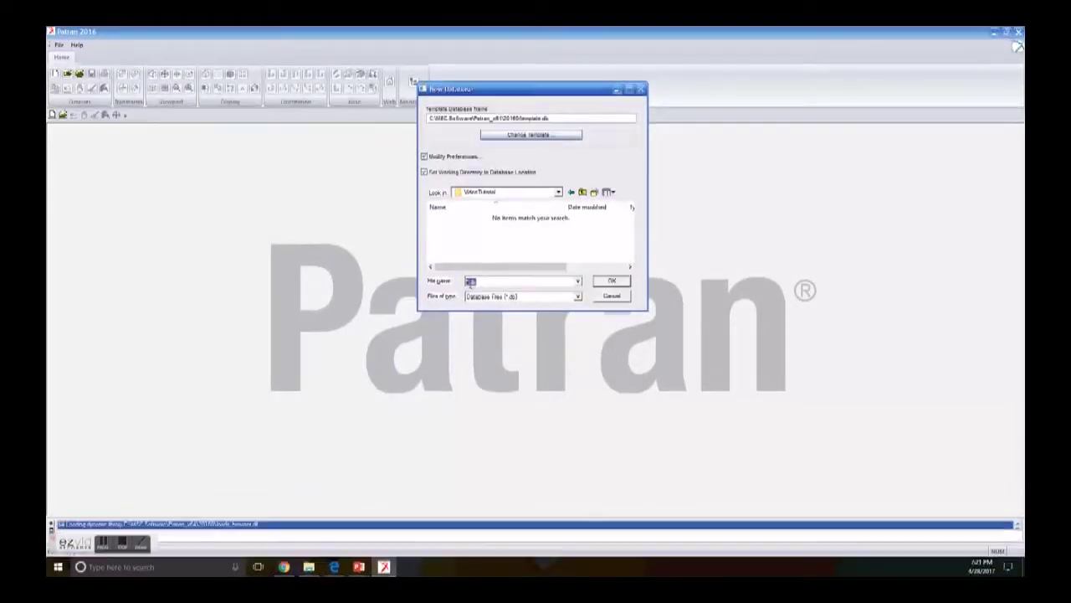
{"action": "type", "text": "P"}
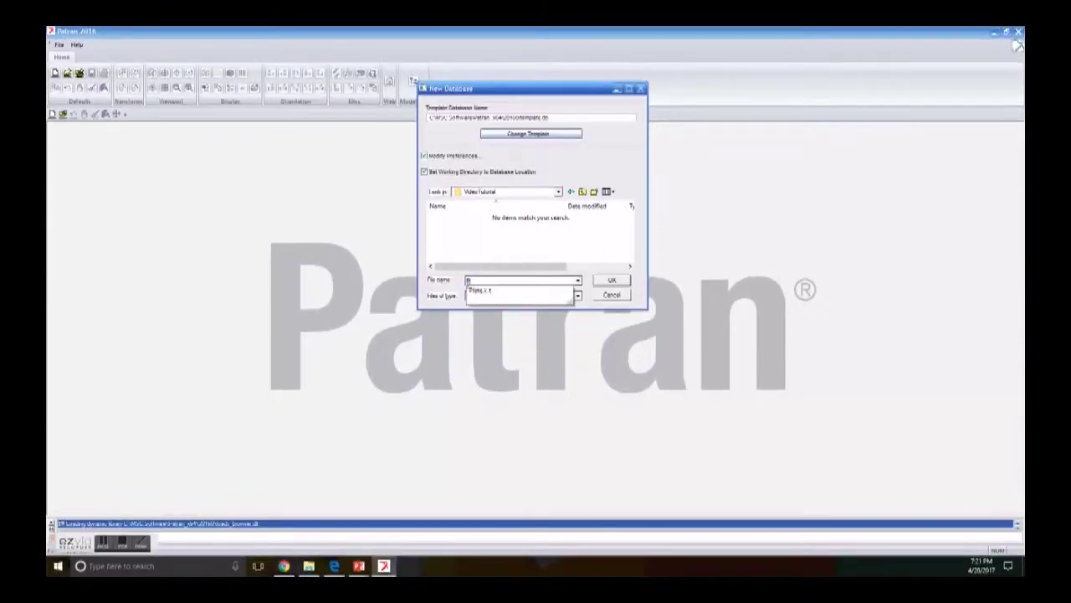
{"action": "type", "text": "late_1"}
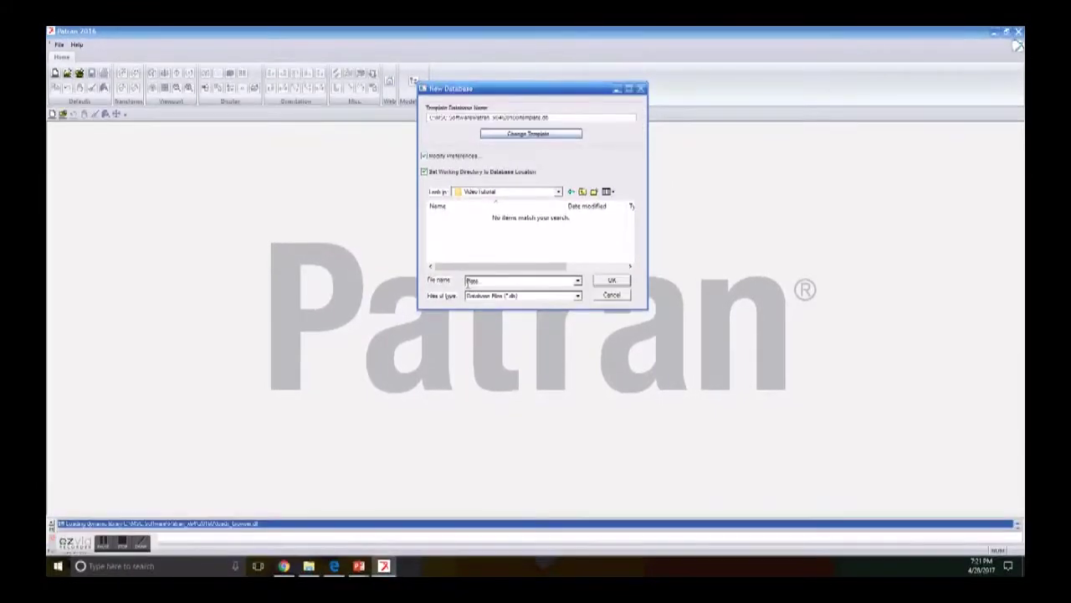
{"action": "type", "text": "ulio"}
{"action": "type", "text": "rial"}
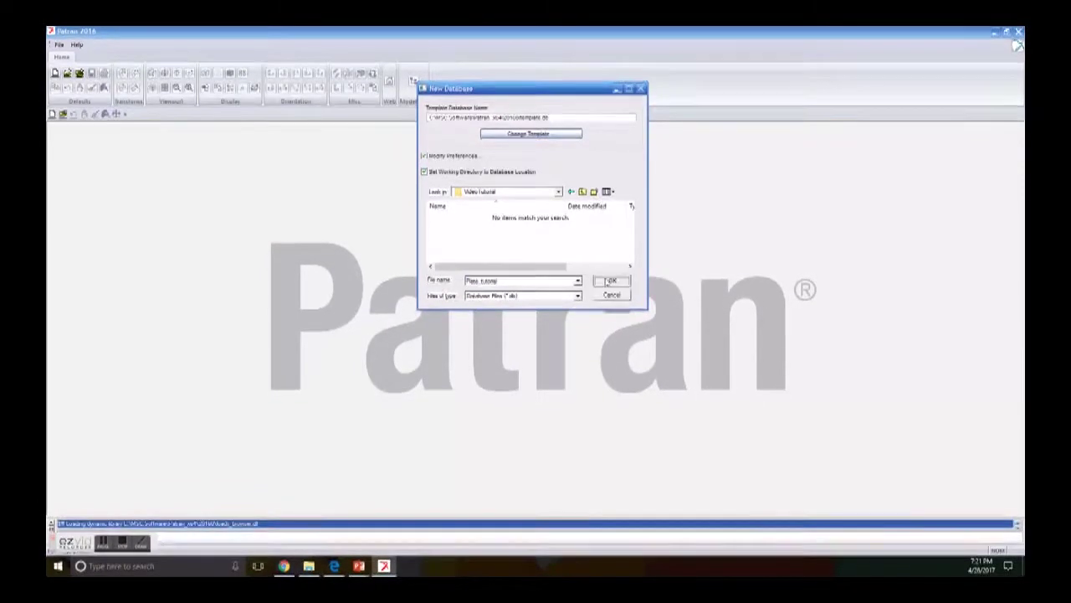
{"action": "left_click", "coordinate": [610, 282]}
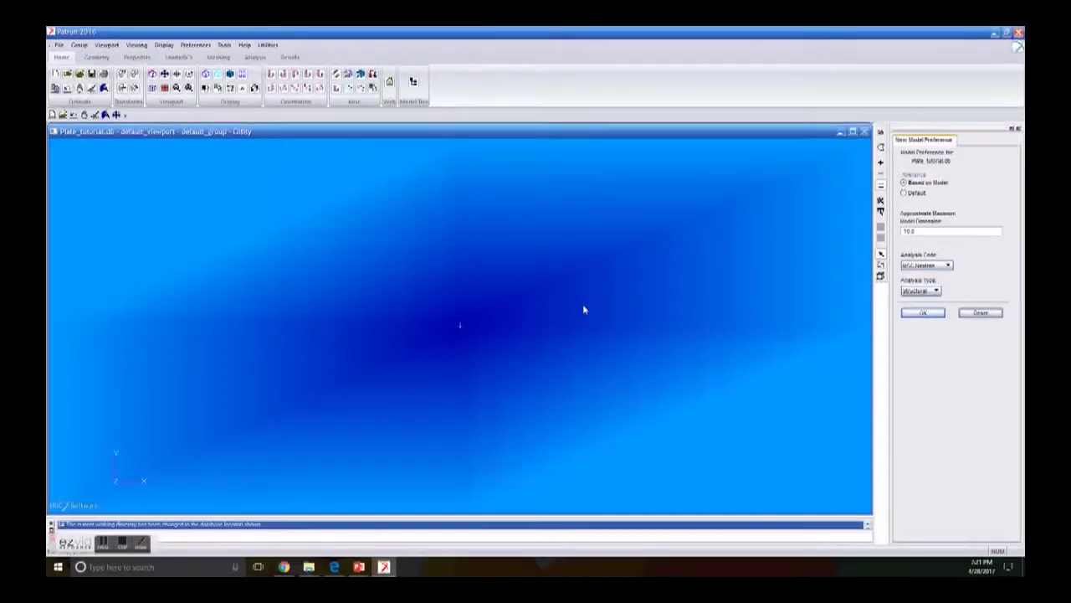
Accept the default model preferences and import the Parasolid file Plate.x_t.
{"action": "left_click", "coordinate": [927, 314]}
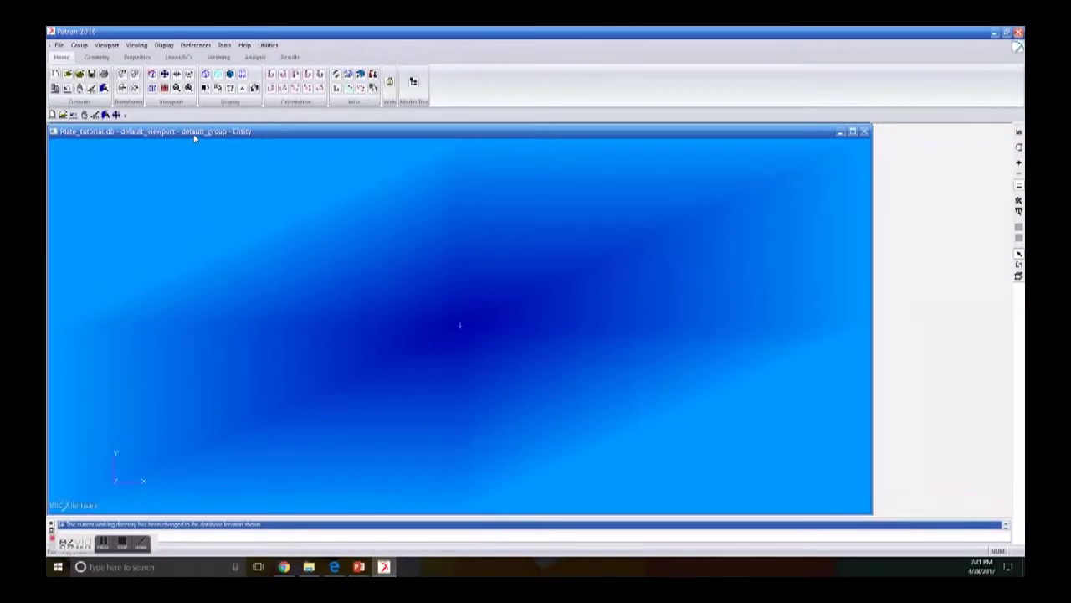
{"action": "left_click", "coordinate": [57, 45]}
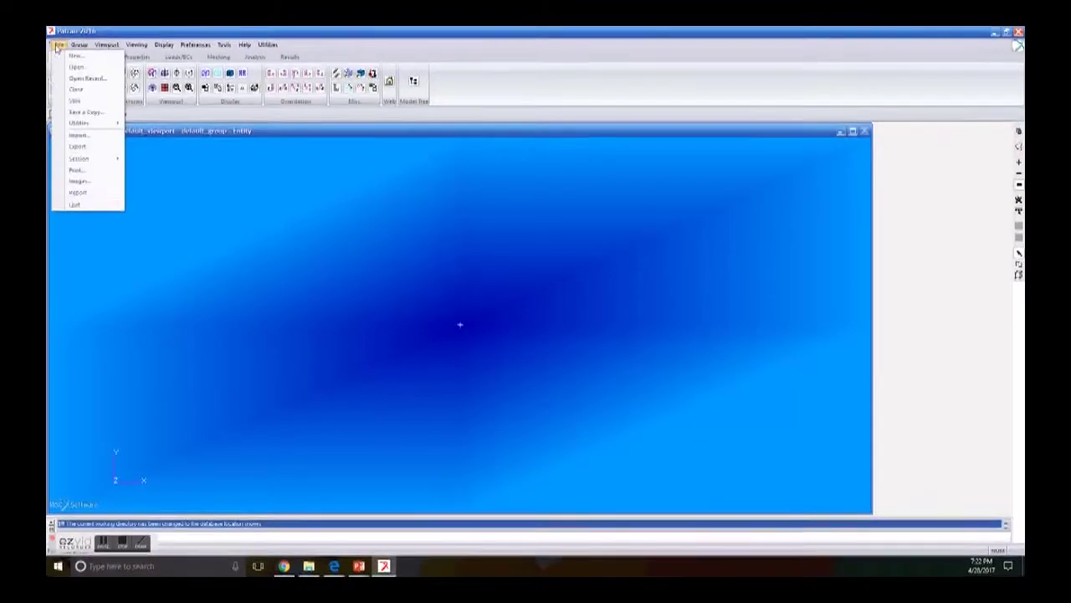
{"action": "left_click", "coordinate": [77, 136]}
{"action": "left_click", "coordinate": [364, 117]}
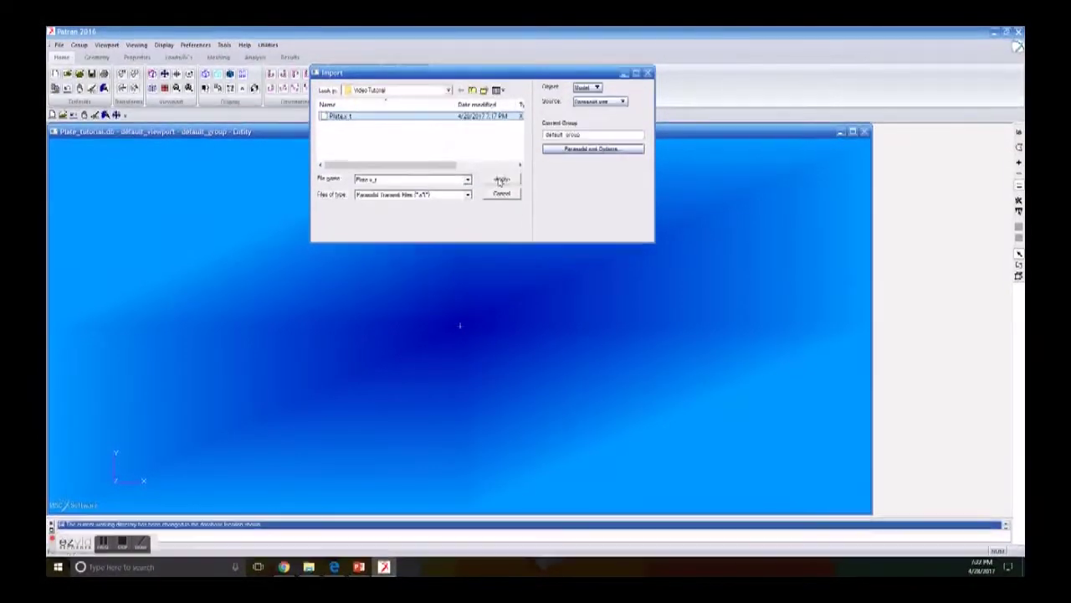
{"action": "left_click", "coordinate": [501, 180]}
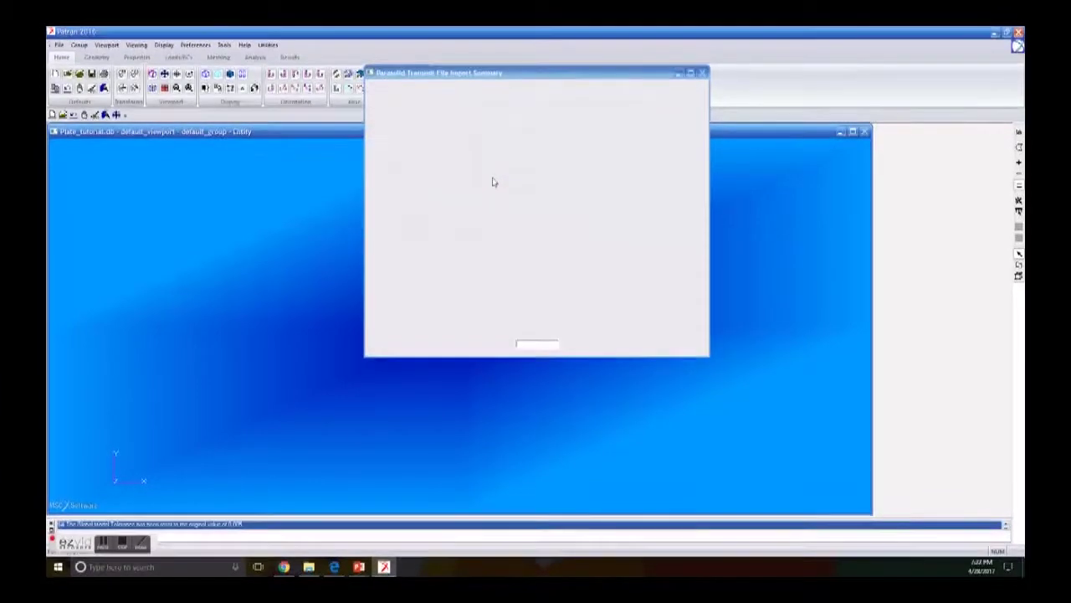
{"action": "left_click", "coordinate": [540, 342]}
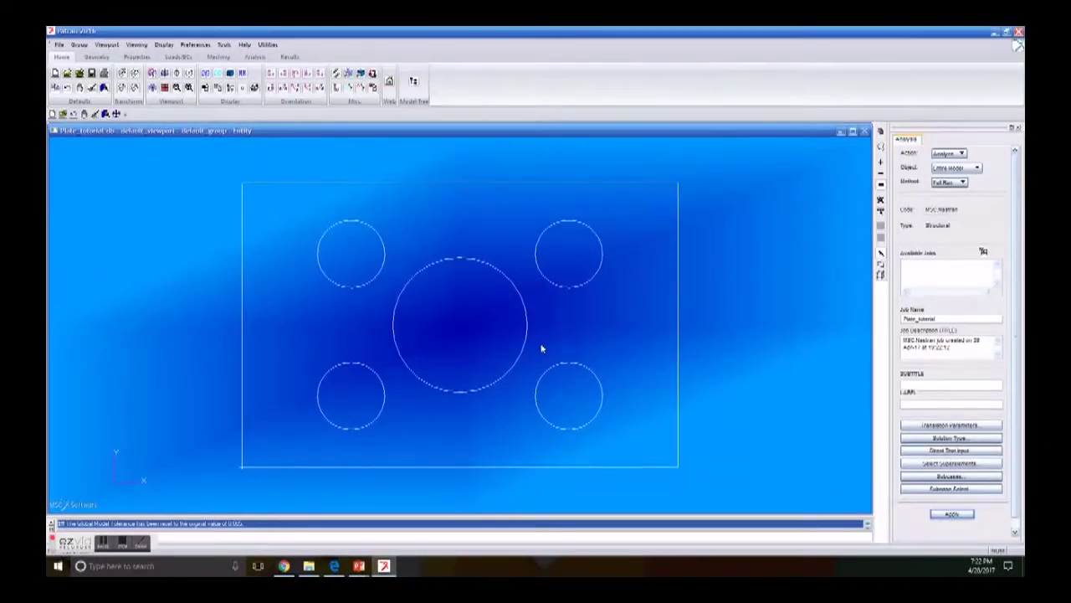
Show the plate shaded in isometric view and set the meshing Object to Mesh.
{"action": "left_click", "coordinate": [231, 74]}
{"action": "left_click", "coordinate": [270, 87]}
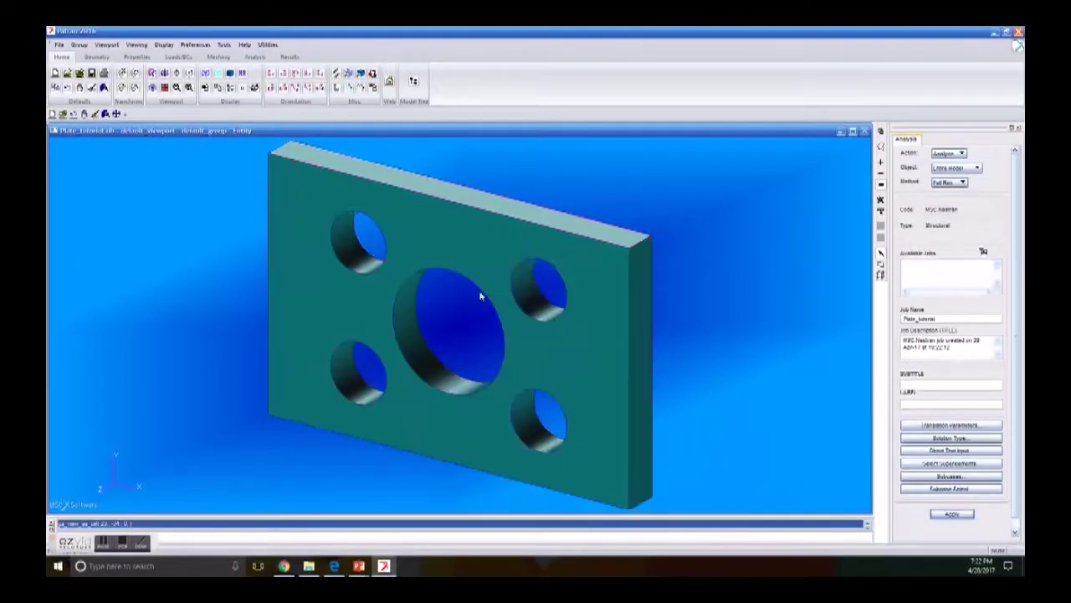
{"action": "left_click", "coordinate": [218, 57]}
{"action": "left_click", "coordinate": [946, 167]}
{"action": "left_click", "coordinate": [943, 186]}
Choose Solid Tet10 tetrahedral elements with a manual global edge length of 0.5.
{"action": "left_click", "coordinate": [946, 183]}
{"action": "left_click", "coordinate": [945, 213]}
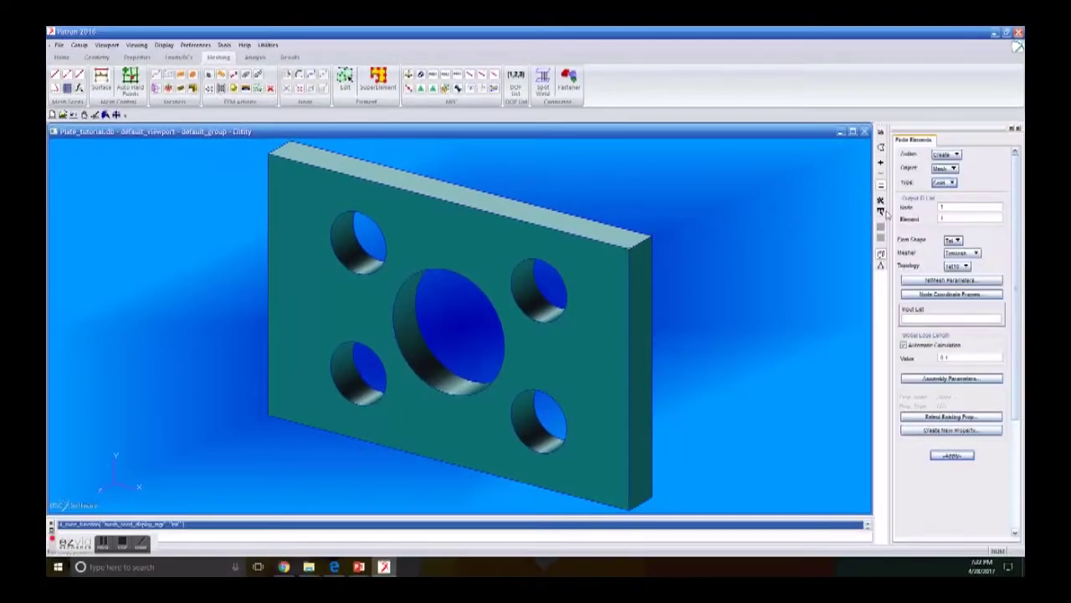
{"action": "left_click", "coordinate": [959, 241]}
{"action": "left_click", "coordinate": [962, 243]}
{"action": "left_click", "coordinate": [962, 264]}
{"action": "left_click", "coordinate": [967, 278]}
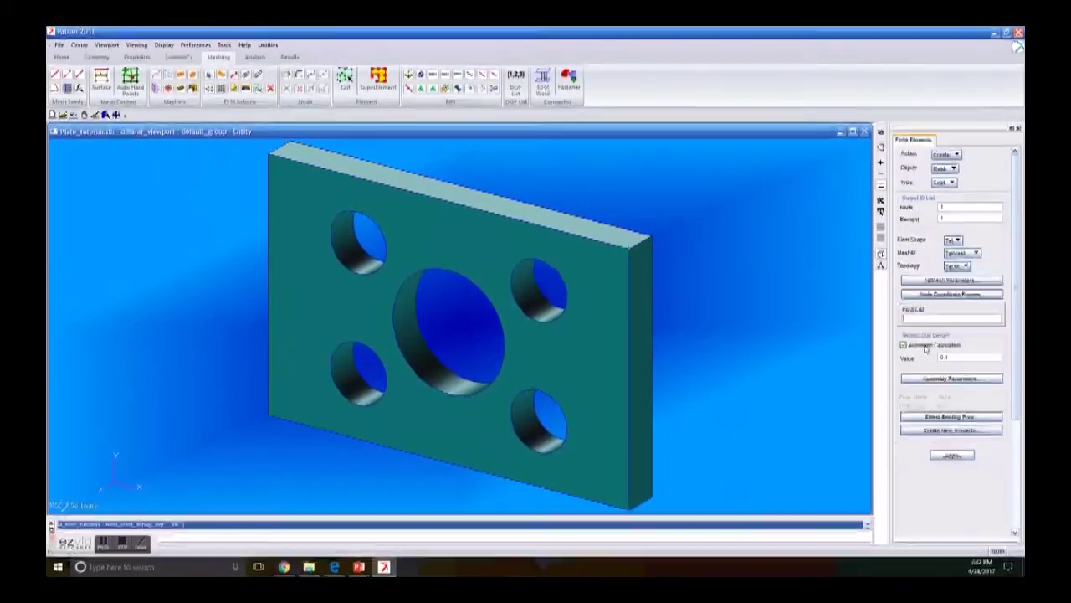
{"action": "left_click", "coordinate": [927, 346]}
{"action": "left_click", "coordinate": [936, 348]}
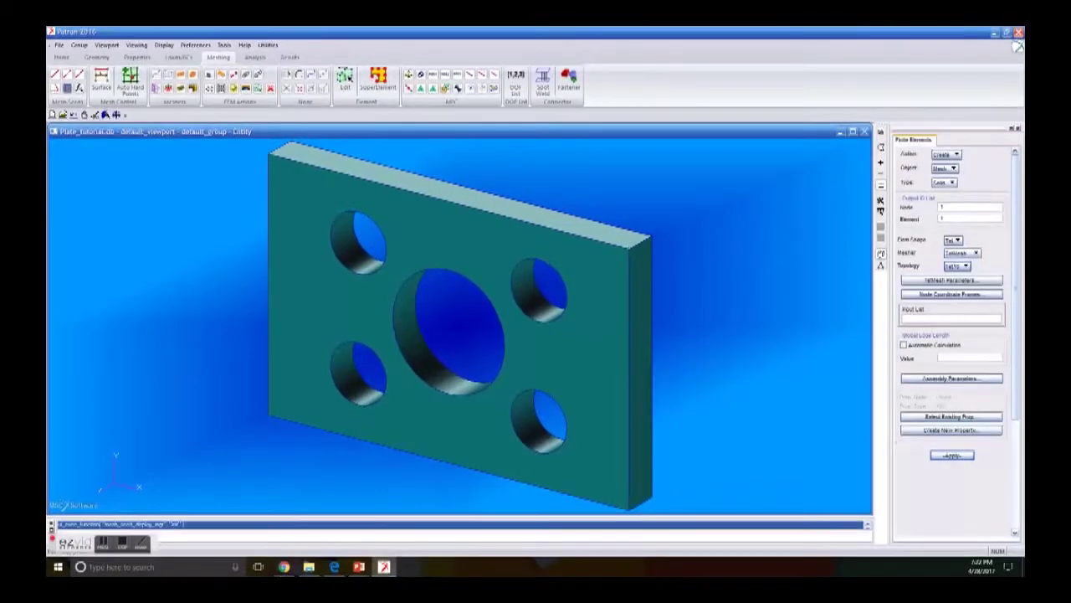
{"action": "type", "text": "0.5"}
Mesh Solid 1 and redraw the plate shaded with element edges.
{"action": "left_click", "coordinate": [921, 318]}
{"action": "left_click_drag", "start_coordinate": [235, 139], "coordinate": [688, 533]}
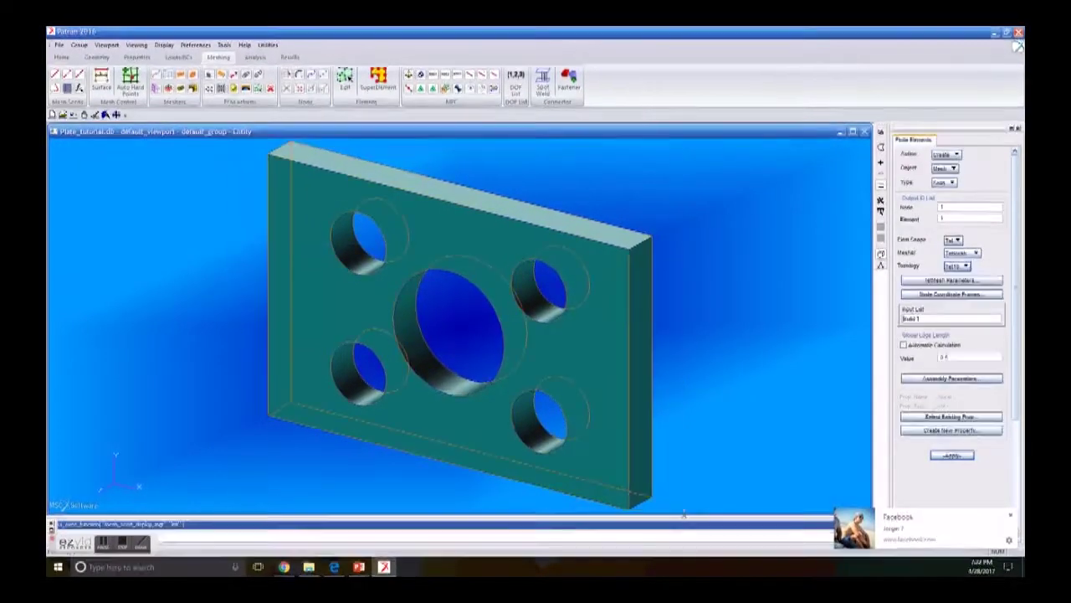
{"action": "left_click", "coordinate": [1011, 514]}
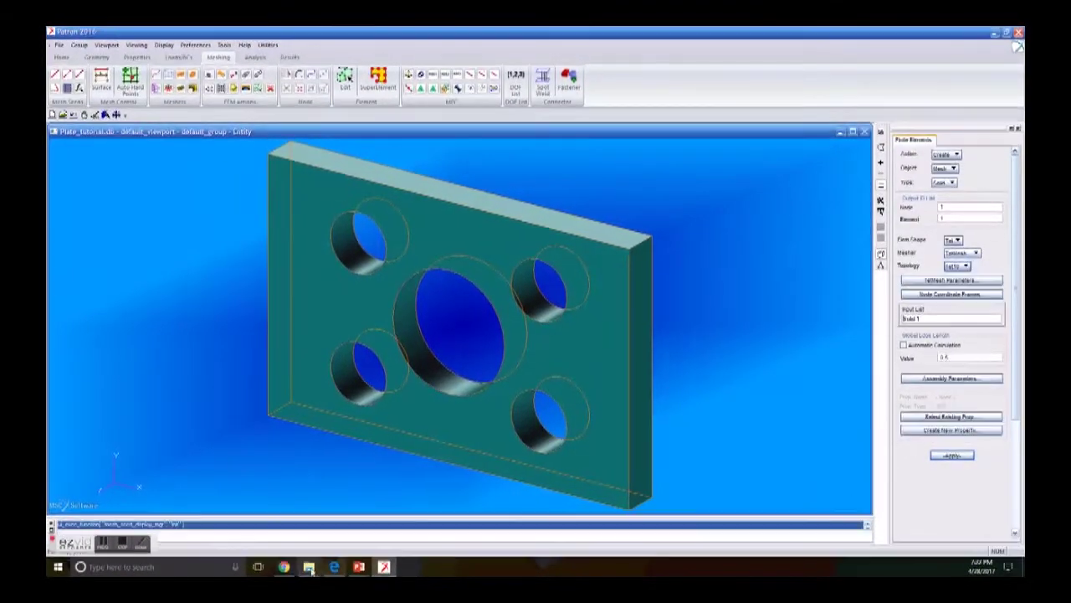
{"action": "right_click", "coordinate": [284, 566]}
{"action": "left_click", "coordinate": [276, 545]}
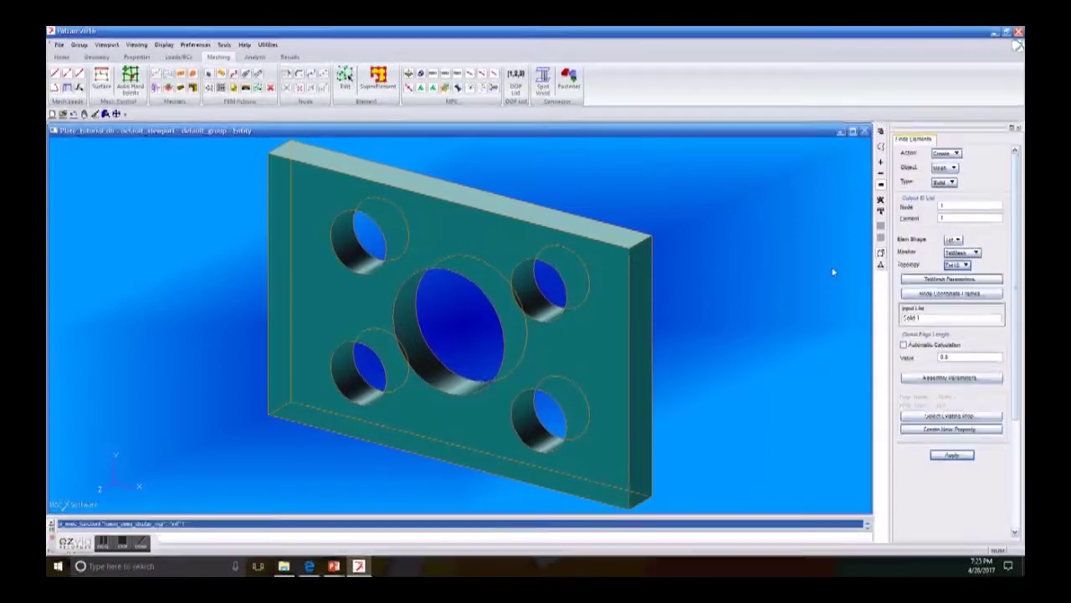
{"action": "left_click", "coordinate": [953, 455]}
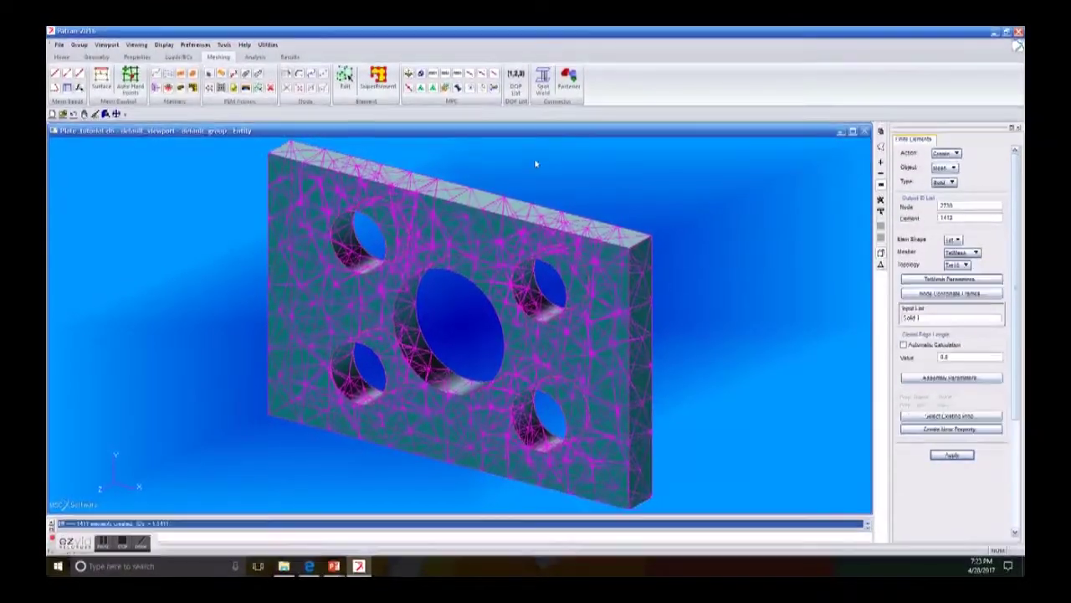
{"action": "left_click", "coordinate": [62, 57]}
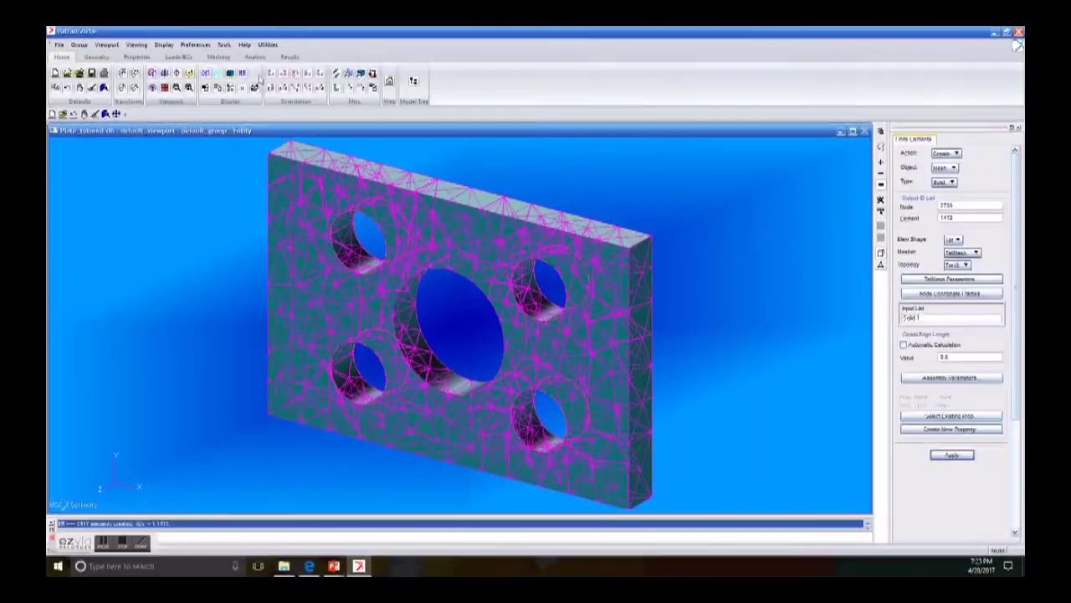
{"action": "left_click", "coordinate": [206, 75]}
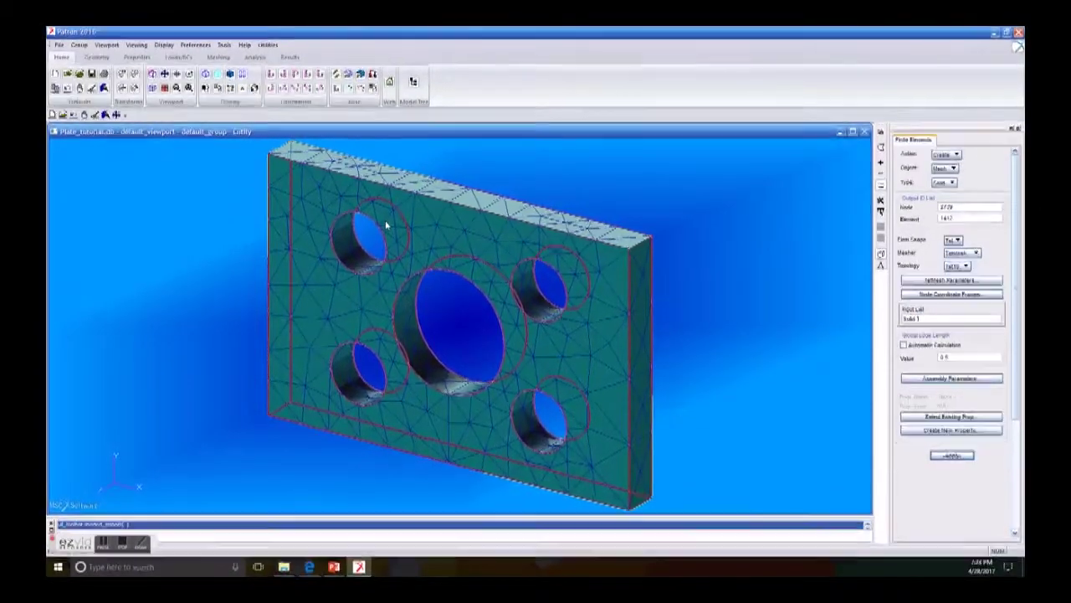
{"action": "left_click", "coordinate": [185, 56]}
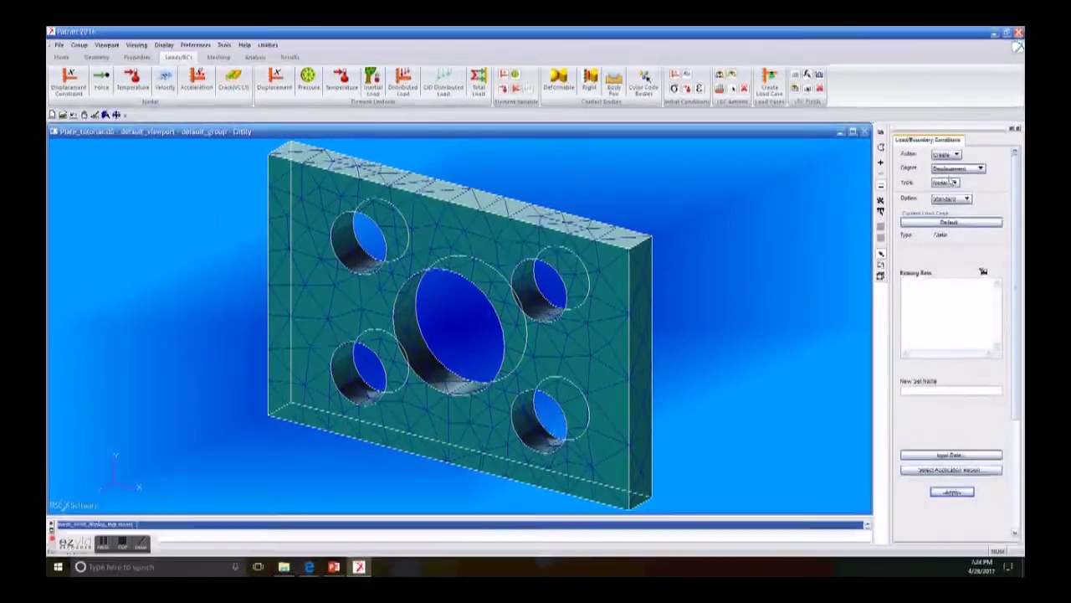
Name the displacement set Fixed and enter translations <0 0 0>.
{"action": "left_click", "coordinate": [920, 391]}
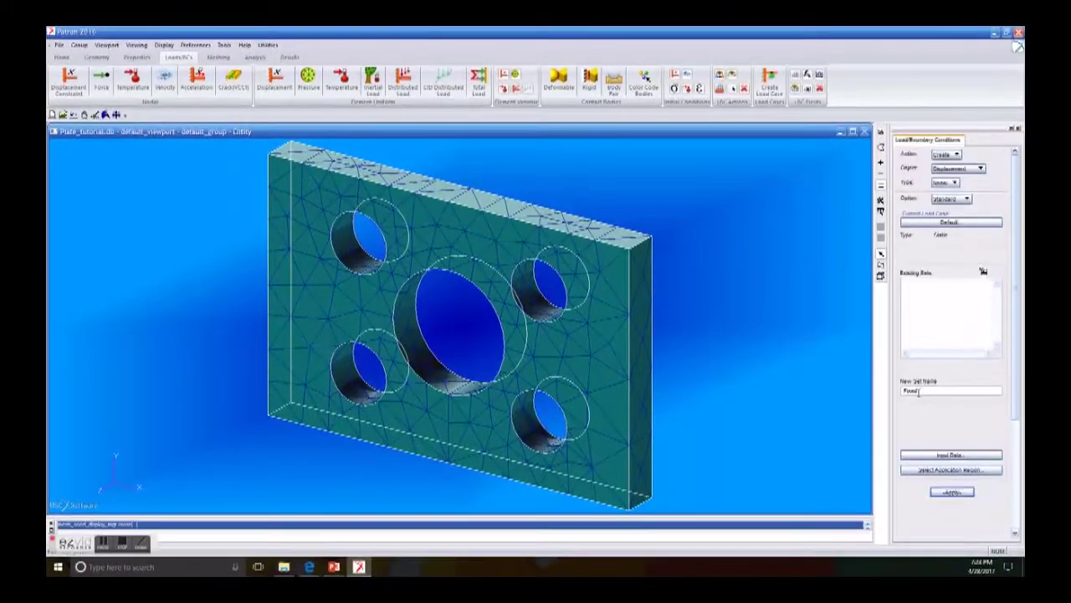
{"action": "left_click", "coordinate": [937, 454]}
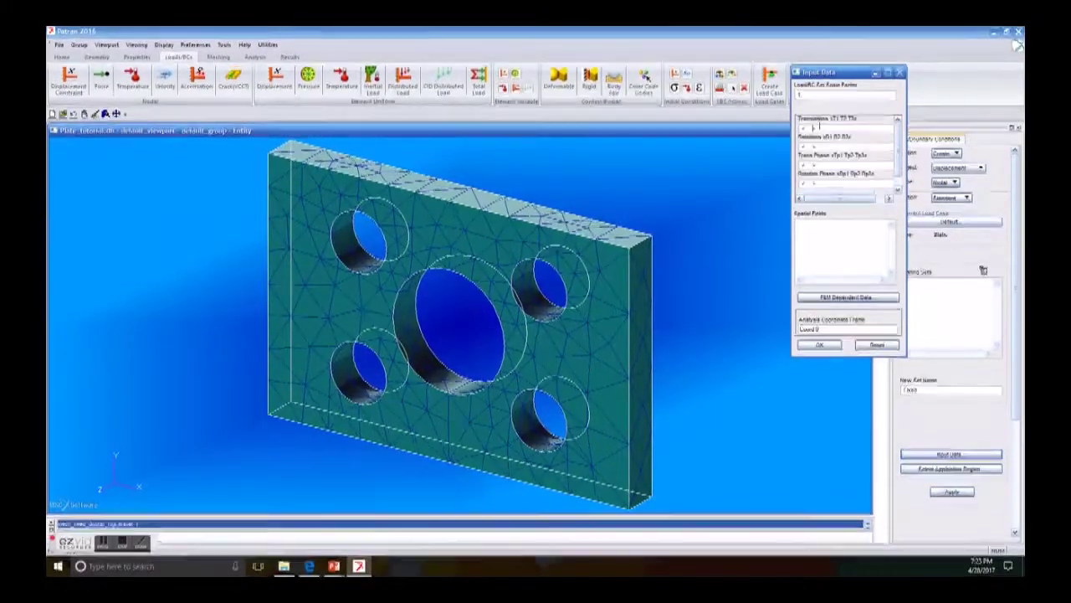
{"action": "type", "text": "0 0 0>"}
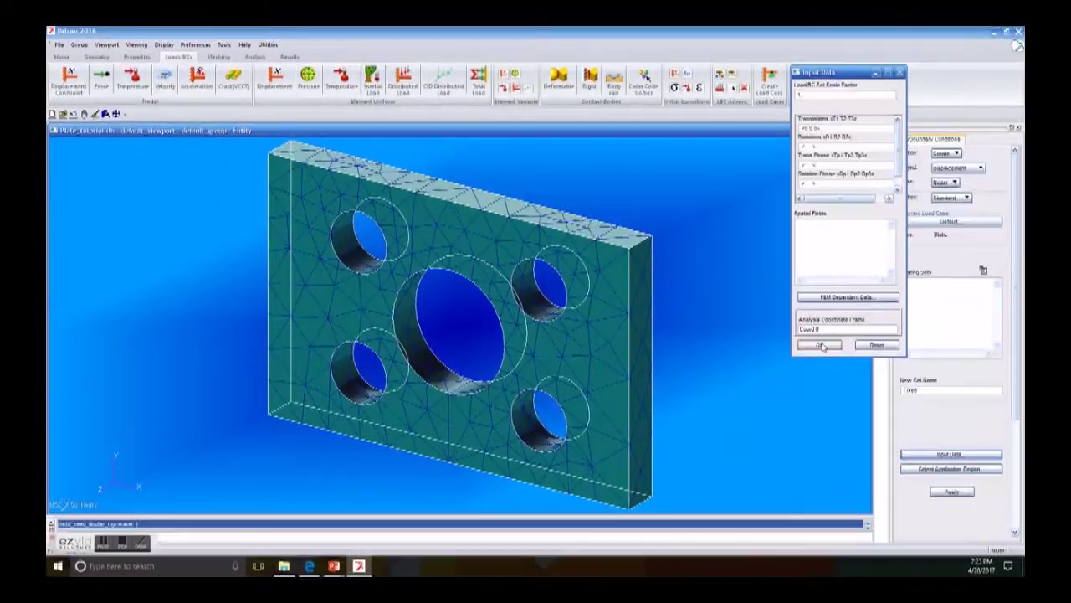
{"action": "left_click", "coordinate": [823, 346]}
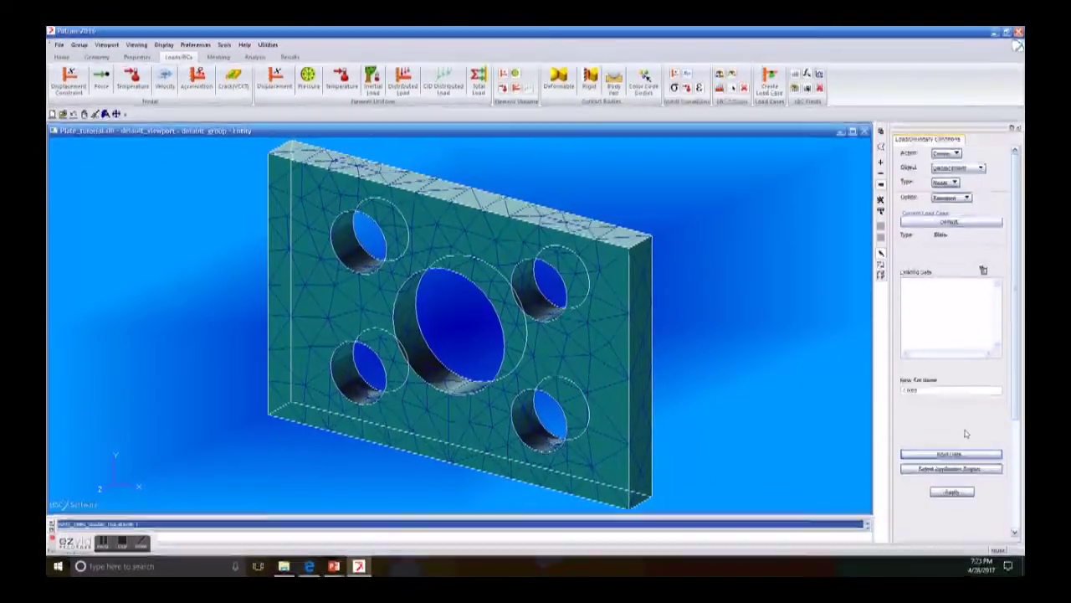
Pick the hole faces as the application region and create the Fixed constraint.
{"action": "left_click", "coordinate": [937, 471]}
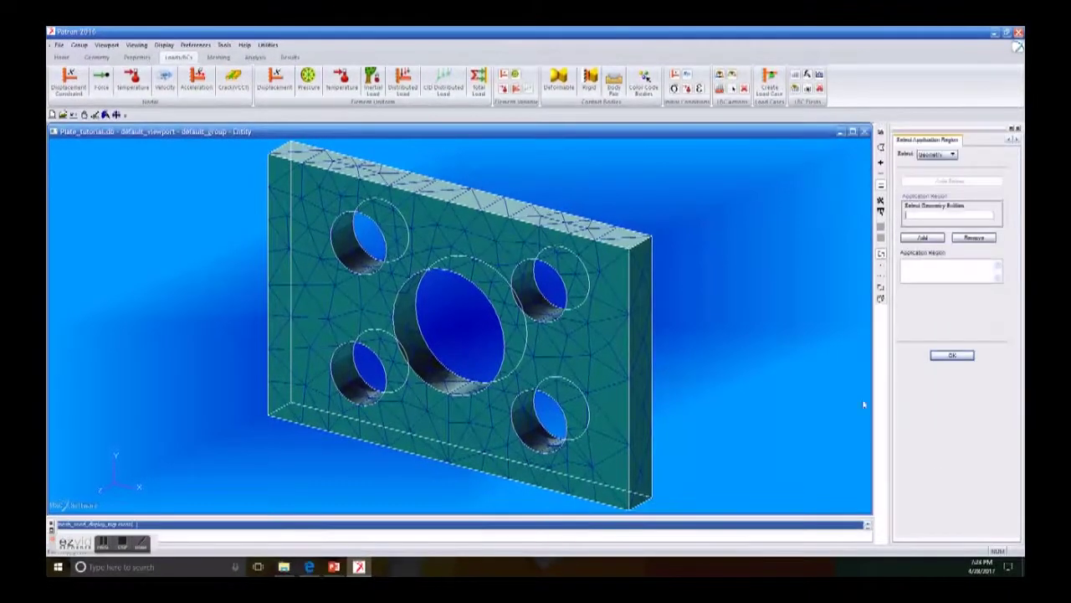
{"action": "mouse_move", "coordinate": [711, 221]}
{"action": "middle_mouse_down"}
{"action": "mouse_move", "coordinate": [681, 201]}
{"action": "mouse_move", "coordinate": [656, 220]}
{"action": "mouse_move", "coordinate": [580, 212]}
{"action": "mouse_move", "coordinate": [658, 203]}
{"action": "mouse_move", "coordinate": [664, 222]}
{"action": "middle_mouse_up"}
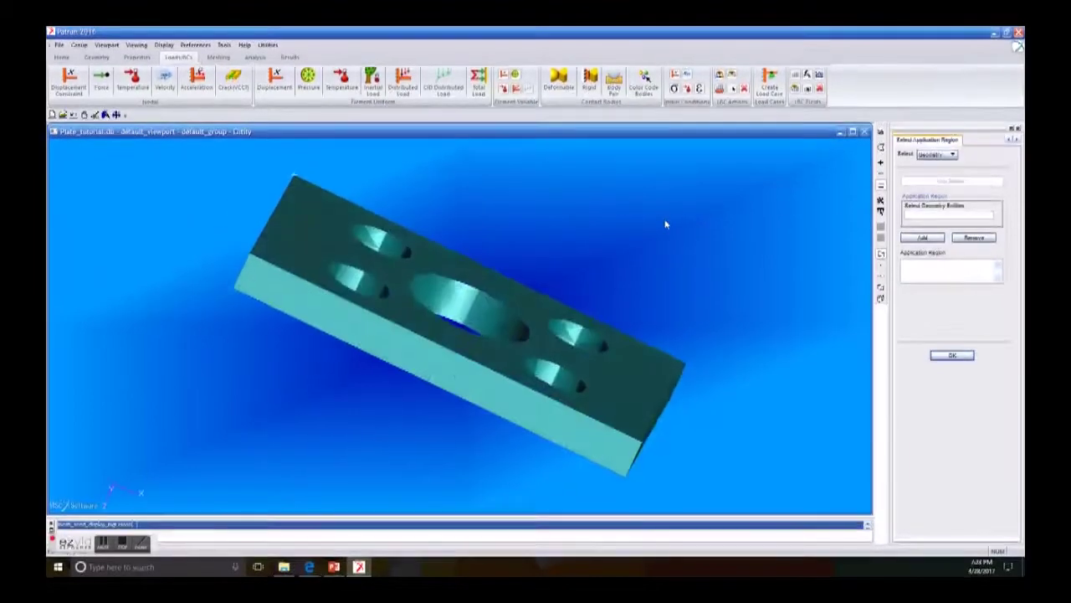
{"action": "left_click", "coordinate": [61, 56]}
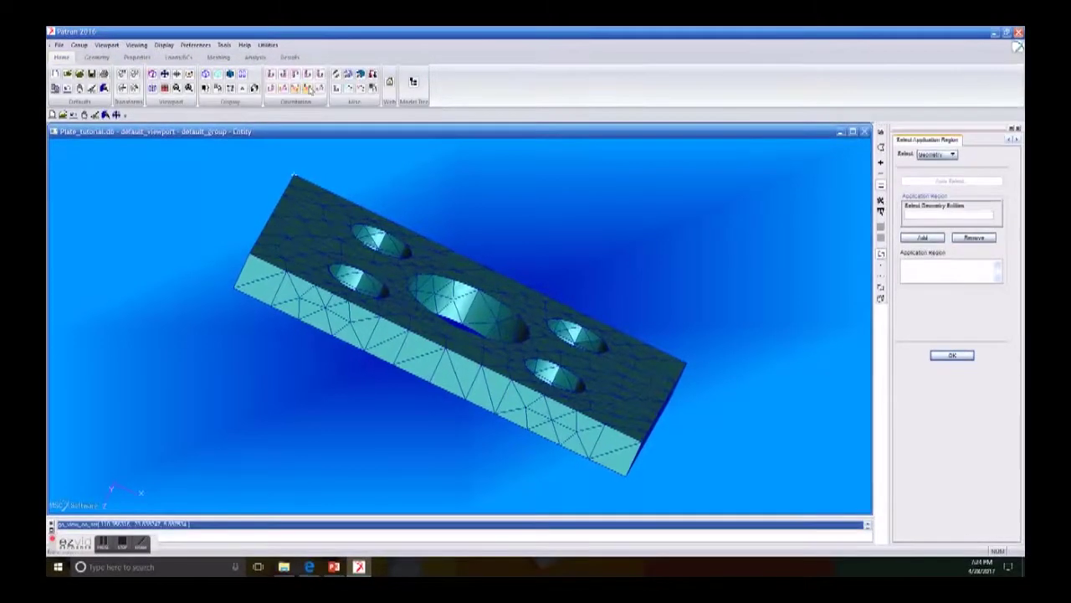
{"action": "left_click", "coordinate": [312, 84]}
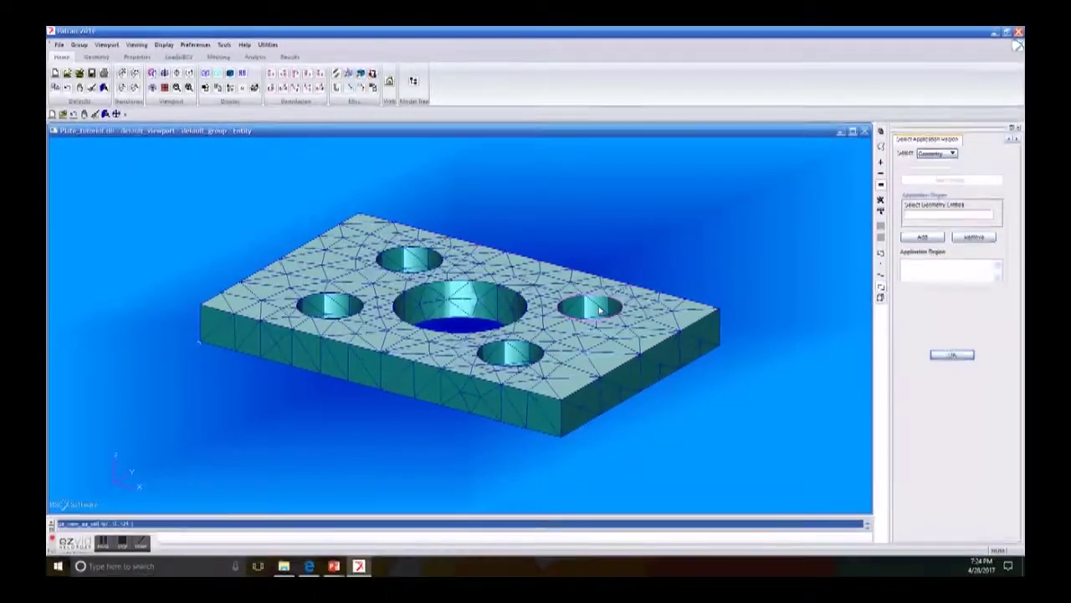
{"action": "left_click", "coordinate": [496, 308]}
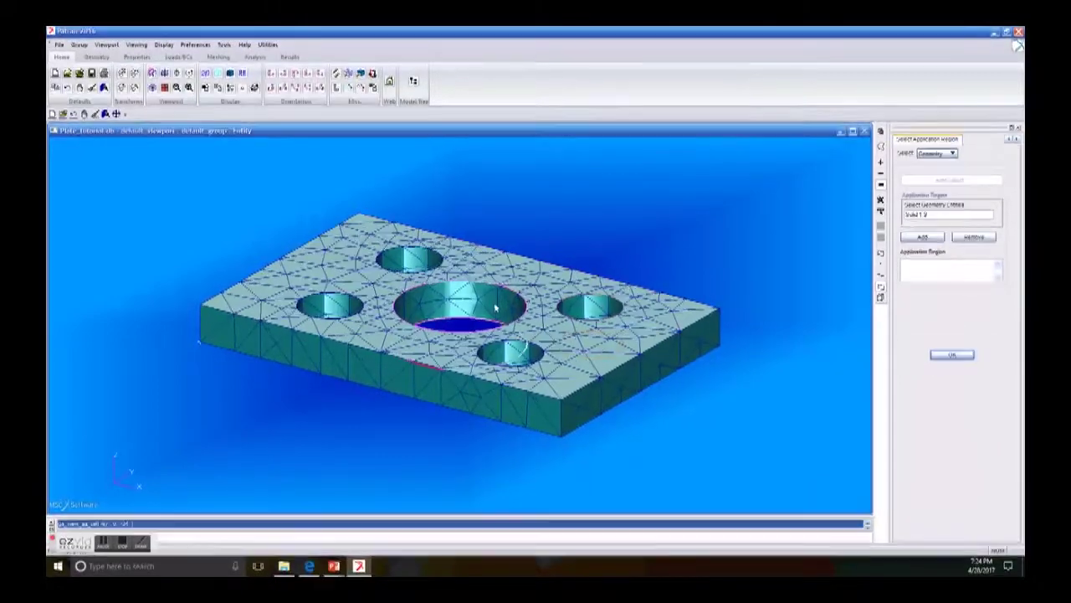
{"action": "left_click", "coordinate": [543, 359], "text": "shift"}
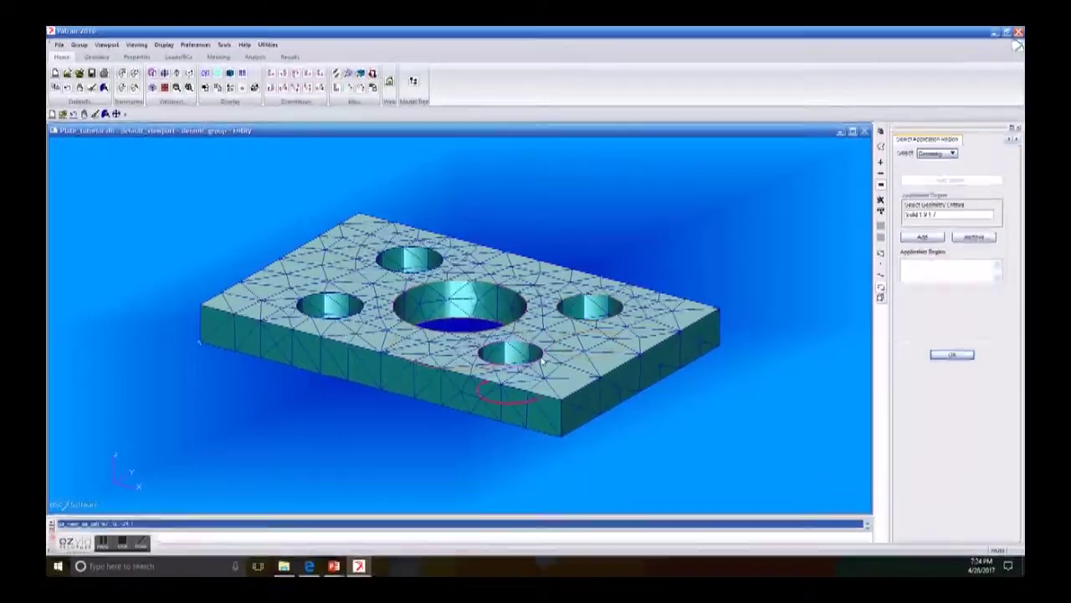
{"action": "left_click", "coordinate": [458, 302], "text": "shift"}
{"action": "left_click", "coordinate": [333, 305], "text": "shift"}
{"action": "left_click", "coordinate": [332, 305], "text": "shift"}
{"action": "left_click", "coordinate": [906, 239]}
{"action": "left_click", "coordinate": [952, 355]}
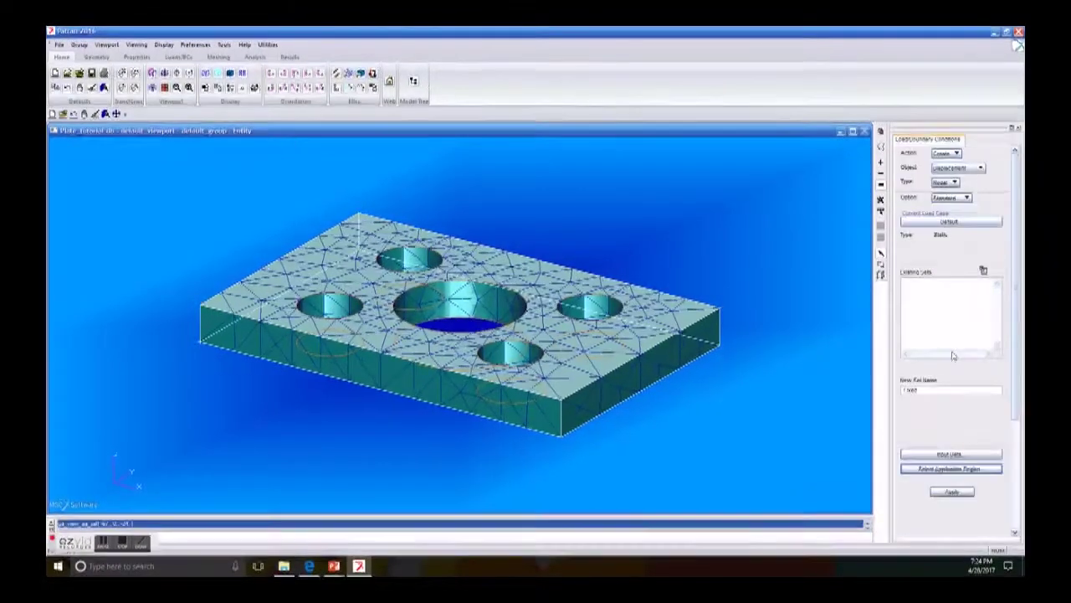
{"action": "left_click", "coordinate": [952, 491]}
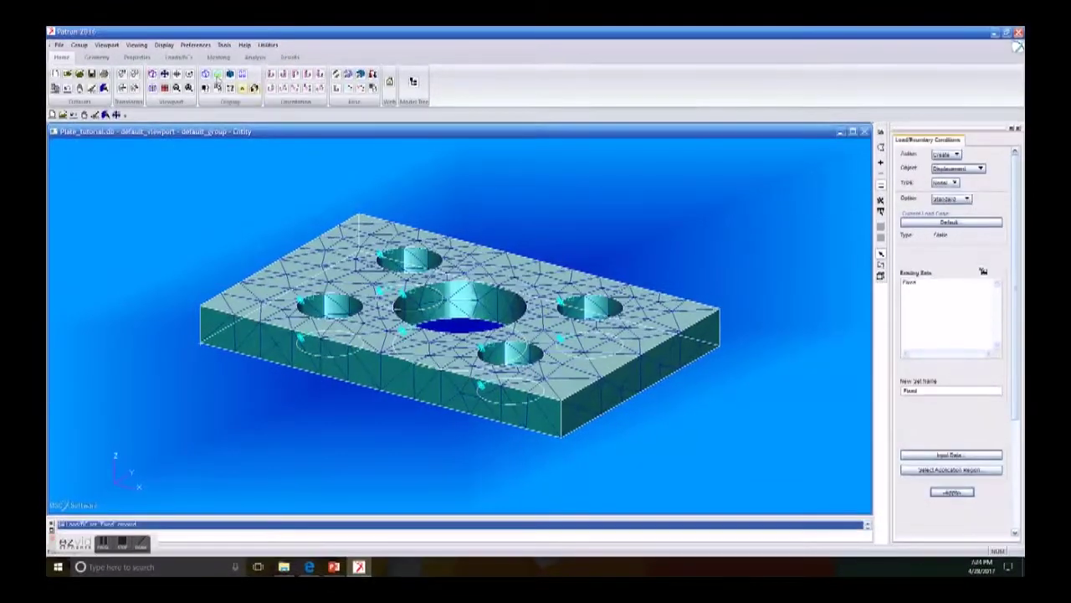
Toggle the plate between wireframe and shaded display.
{"action": "left_click", "coordinate": [206, 74]}
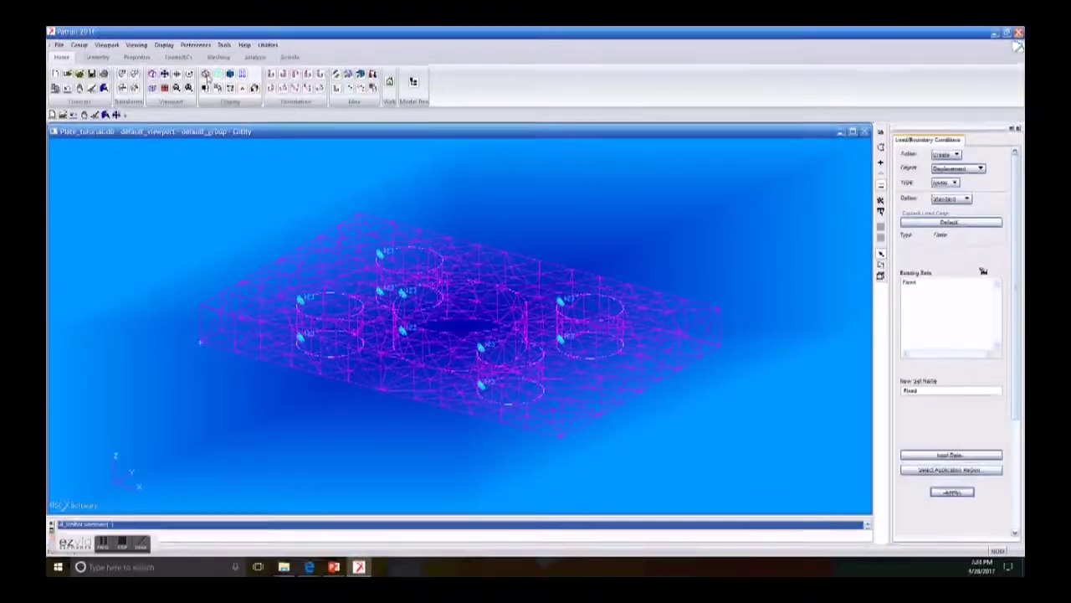
{"action": "left_click", "coordinate": [229, 74]}
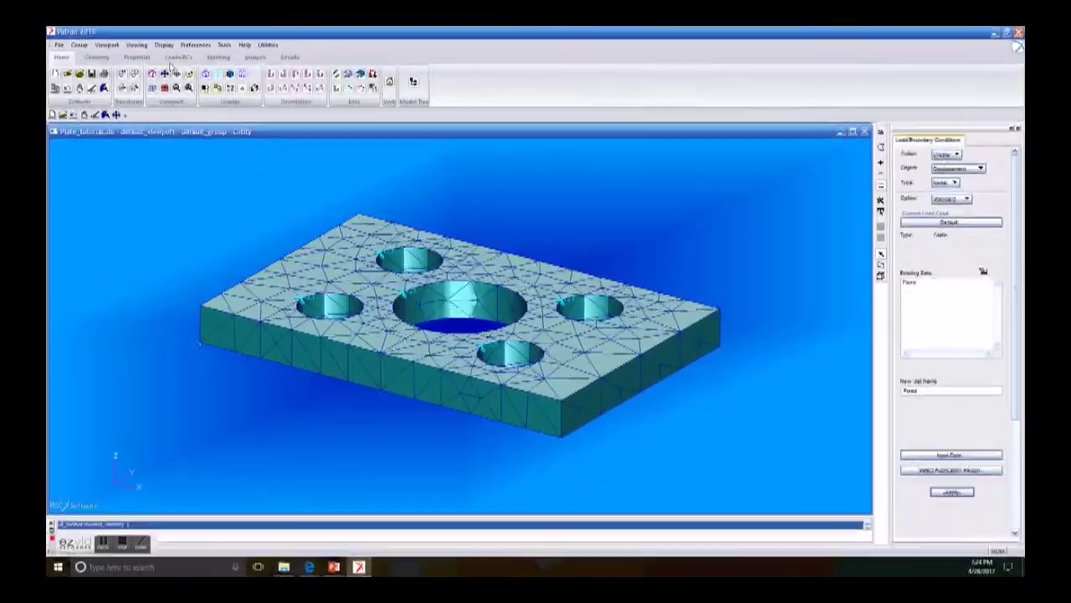
{"action": "left_click", "coordinate": [177, 58]}
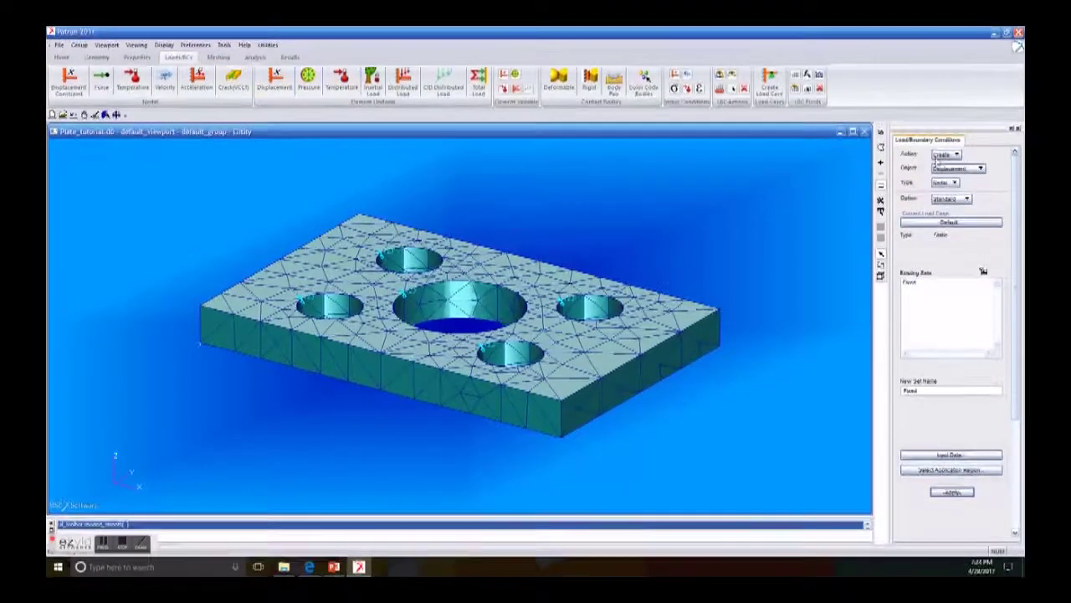
{"action": "left_click", "coordinate": [945, 156]}
Define an Element Uniform pressure set Plate_pressure with a pressure of 1200.0.
{"action": "left_click", "coordinate": [948, 167]}
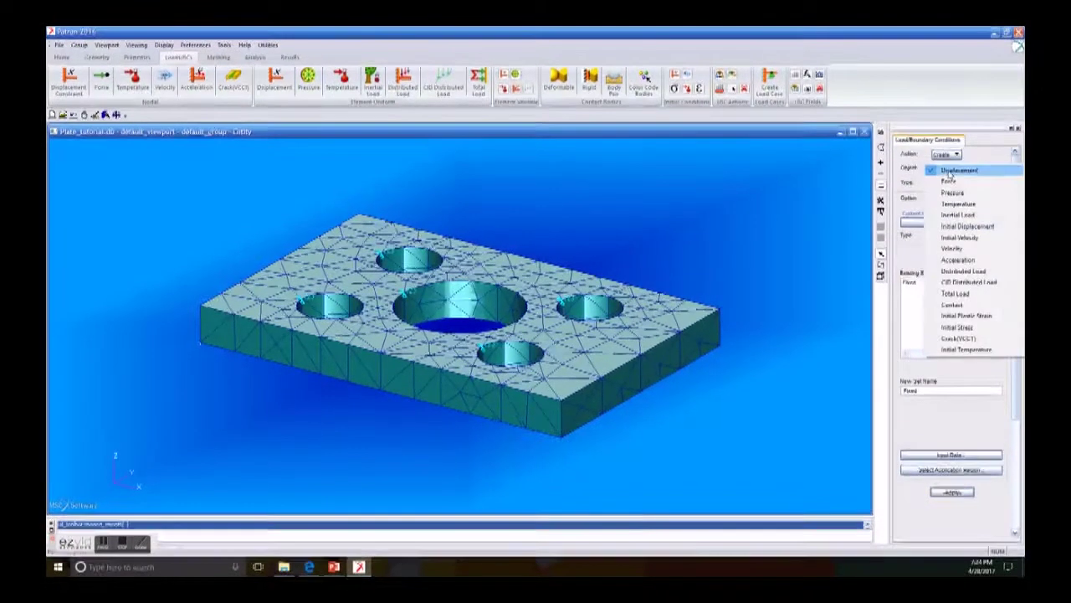
{"action": "left_click", "coordinate": [956, 193]}
{"action": "left_click", "coordinate": [946, 182]}
{"action": "left_click", "coordinate": [962, 184]}
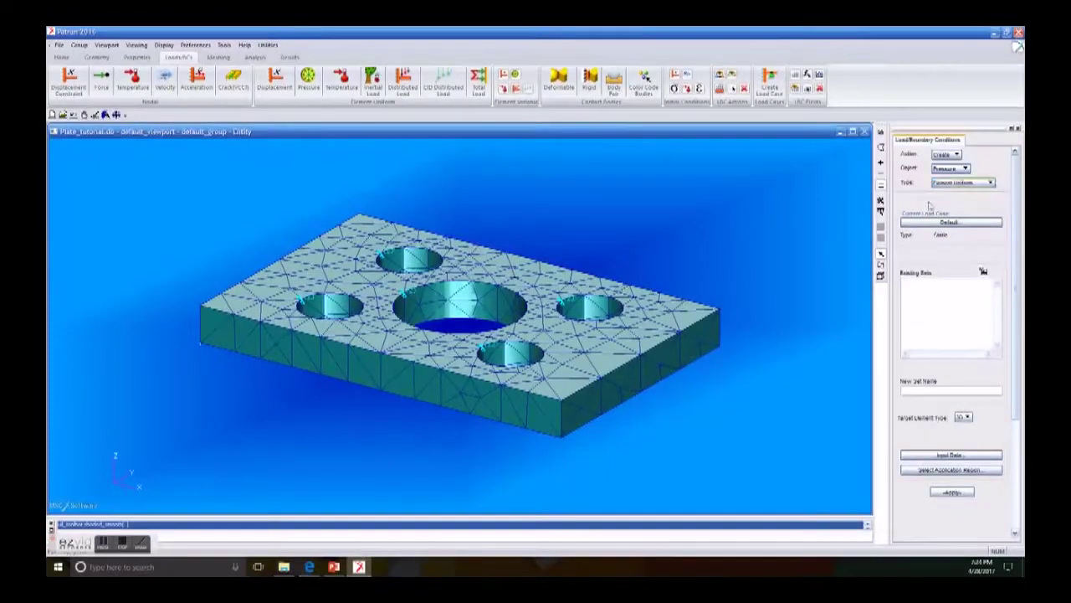
{"action": "left_click", "coordinate": [925, 391]}
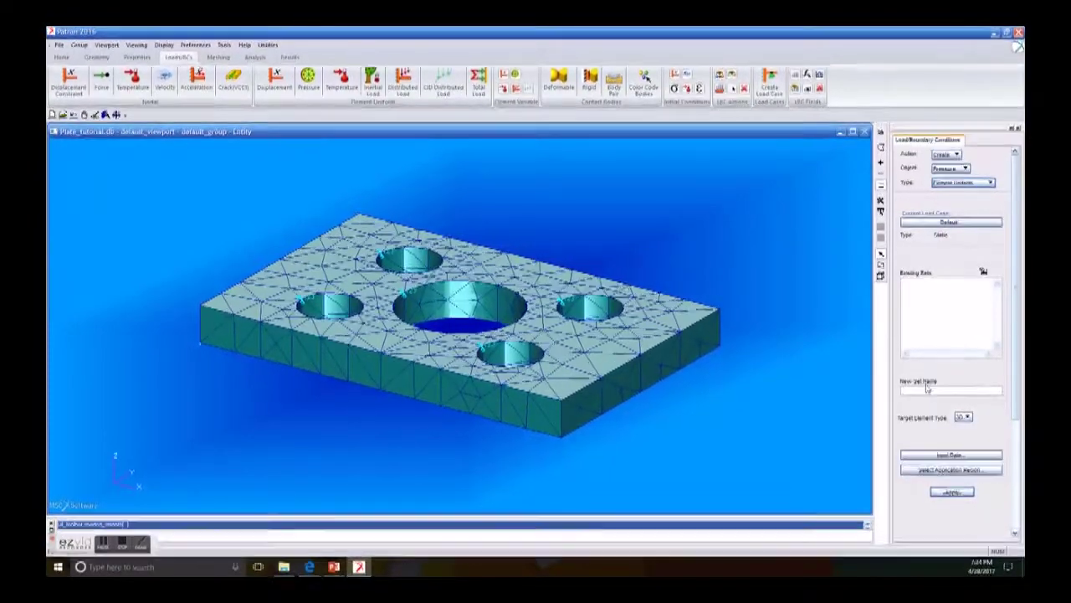
{"action": "type", "text": "Prate_pre"}
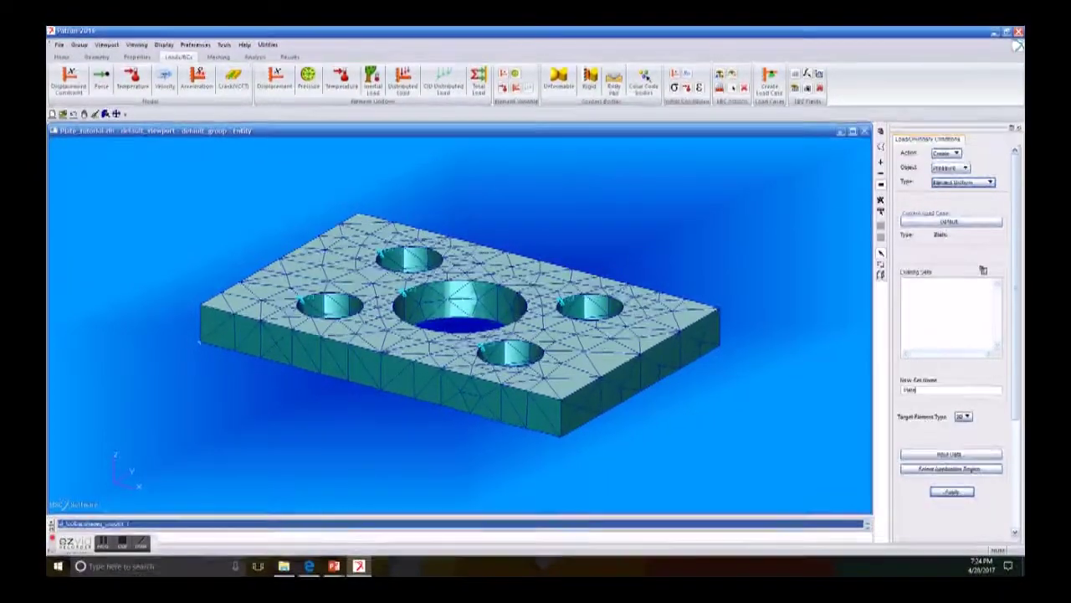
{"action": "type", "text": "ssure"}
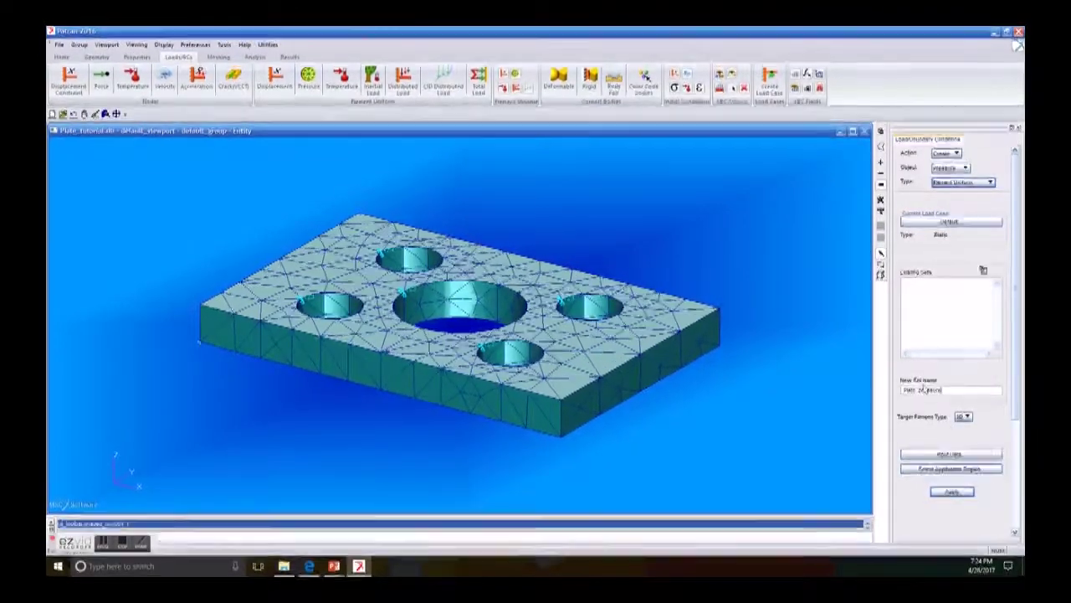
{"action": "left_click", "coordinate": [949, 454]}
{"action": "type", "text": "12"}
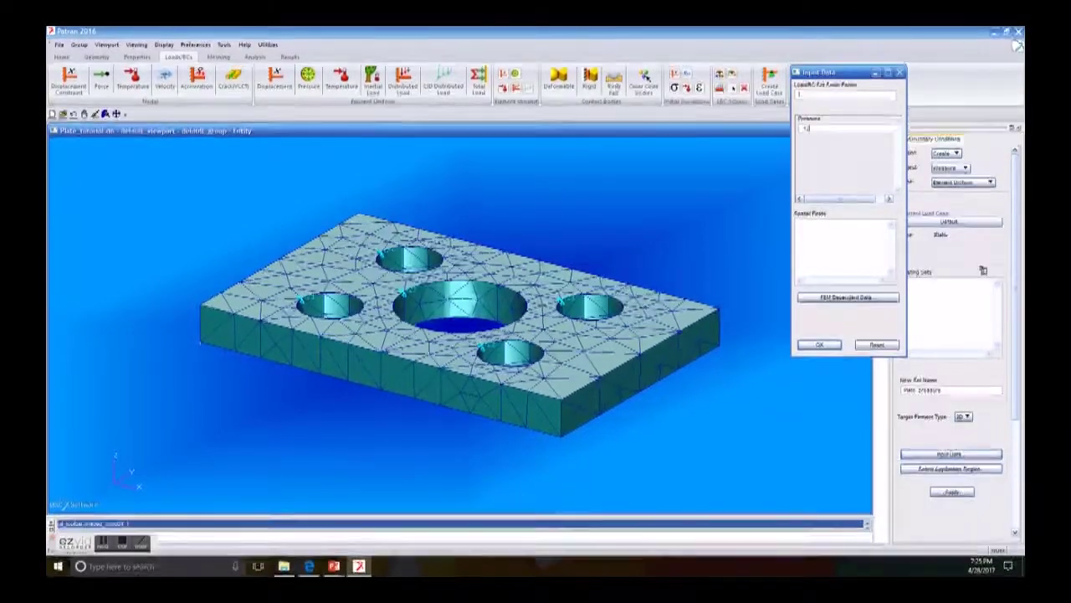
{"action": "type", "text": "00.0"}
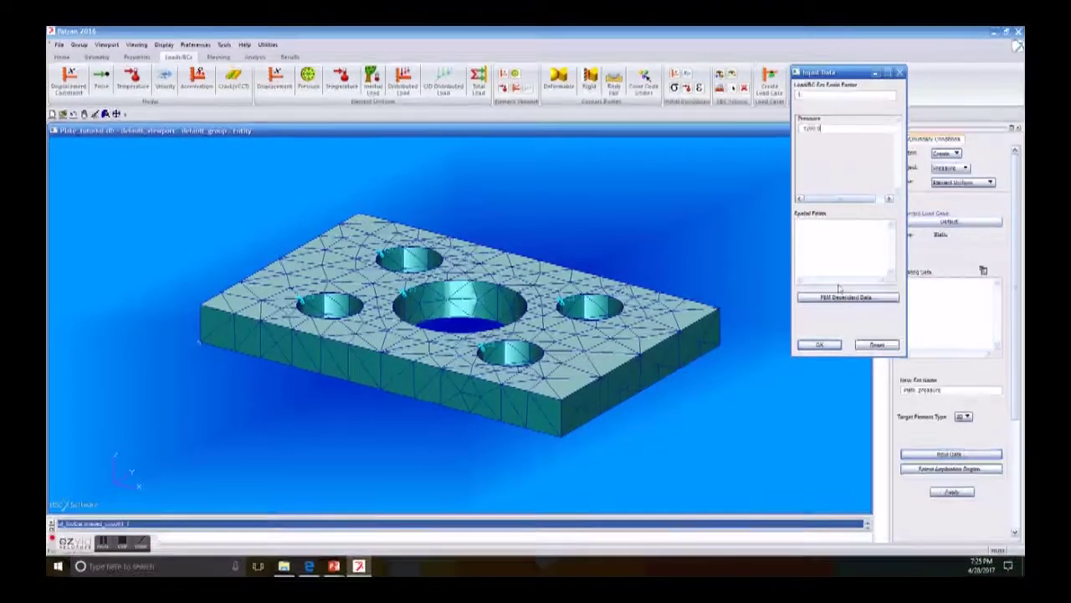
{"action": "left_click", "coordinate": [820, 345]}
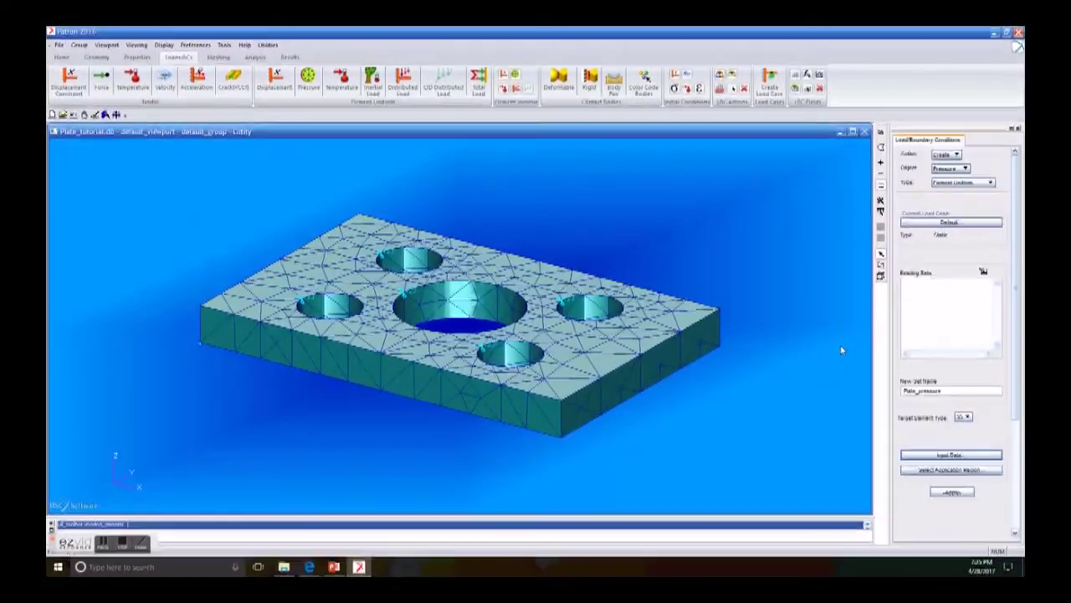
{"action": "left_click", "coordinate": [917, 469]}
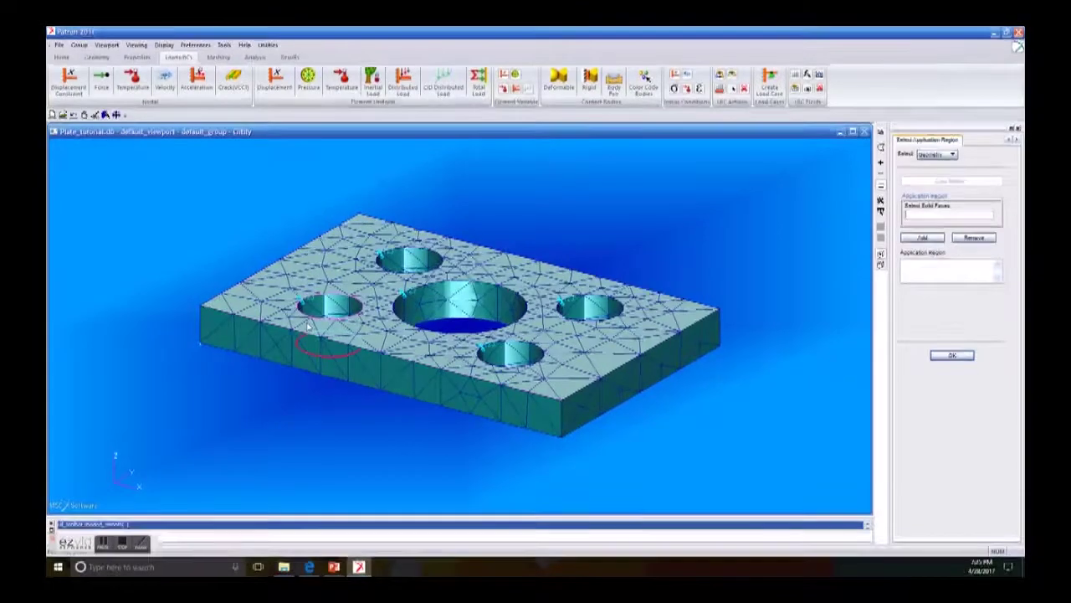
Apply the Plate_pressure load to the plate's top face.
{"action": "left_click", "coordinate": [367, 288]}
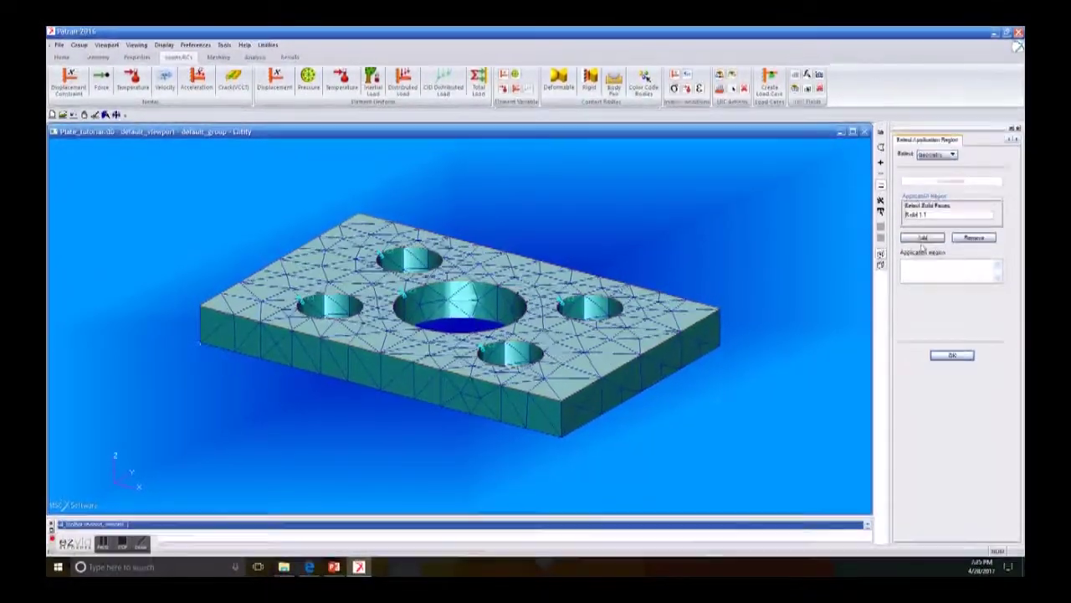
{"action": "left_click", "coordinate": [929, 239]}
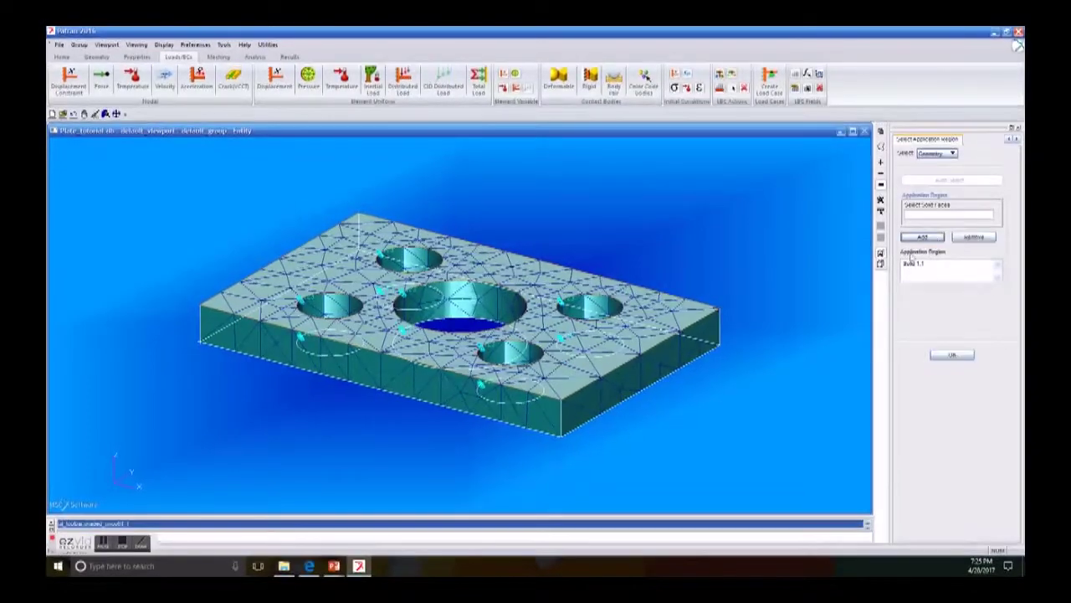
{"action": "left_click", "coordinate": [970, 358]}
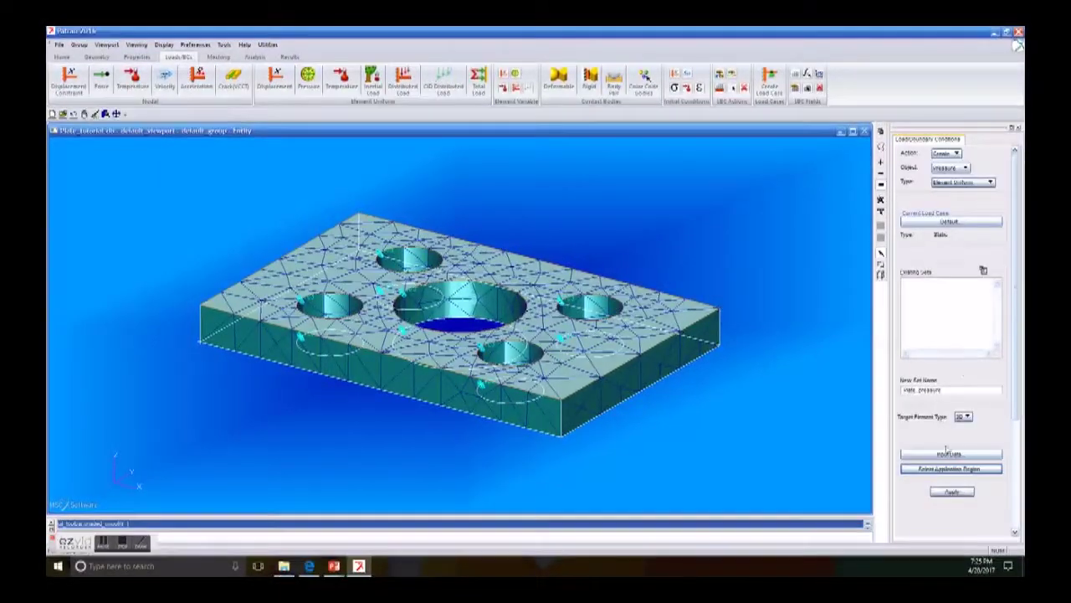
{"action": "left_click", "coordinate": [950, 494]}
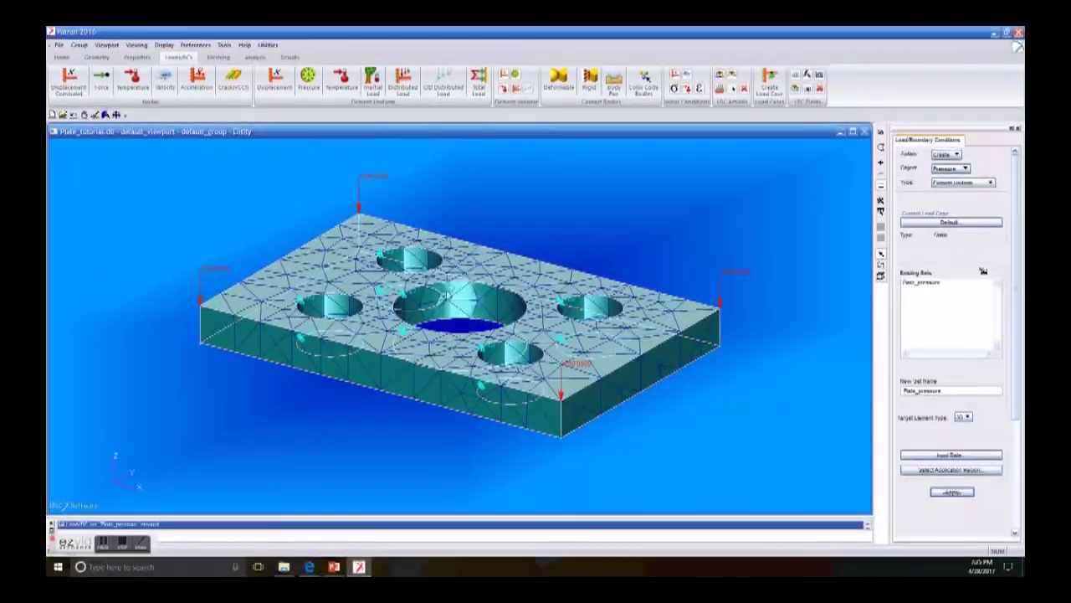
Create isotropic material Steel with elastic modulus 20e9 and Poisson ratio 0.3.
{"action": "left_click", "coordinate": [137, 56]}
{"action": "left_click", "coordinate": [62, 80]}
{"action": "left_click", "coordinate": [918, 353]}
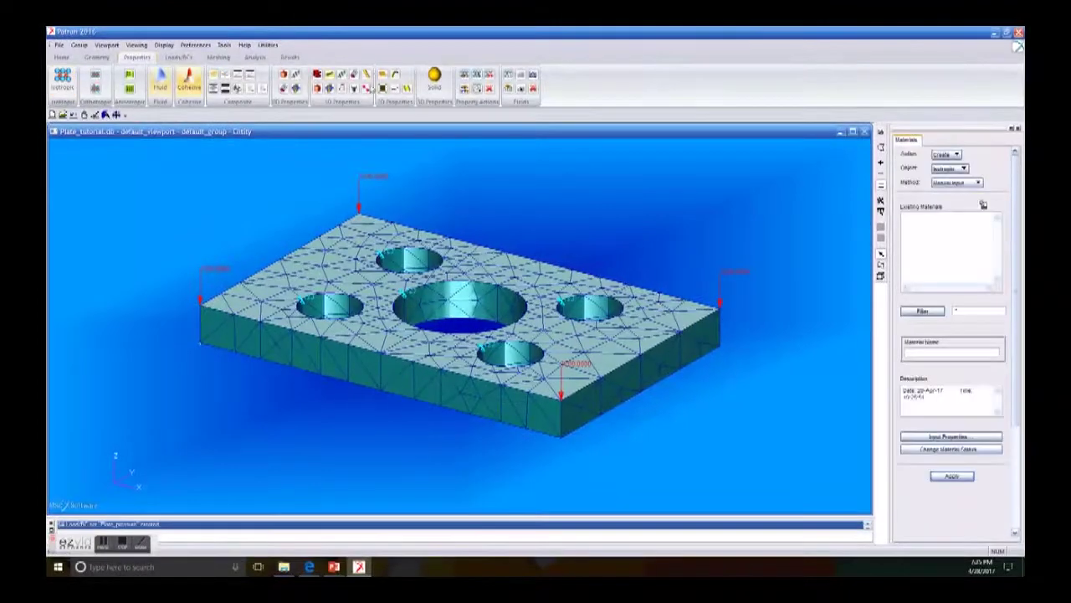
{"action": "type", "text": "Steel"}
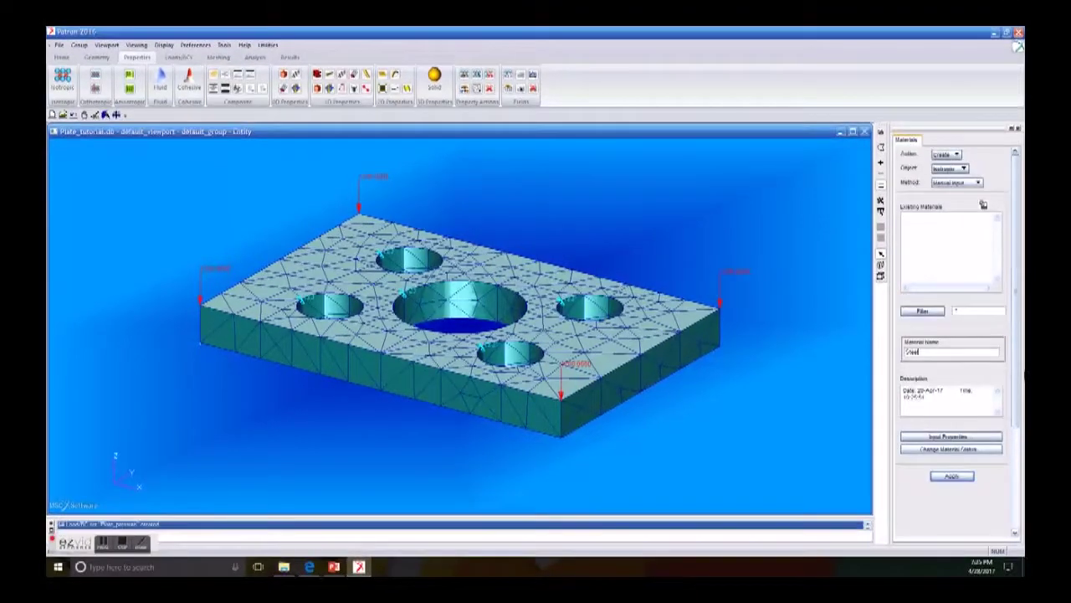
{"action": "left_click", "coordinate": [948, 436]}
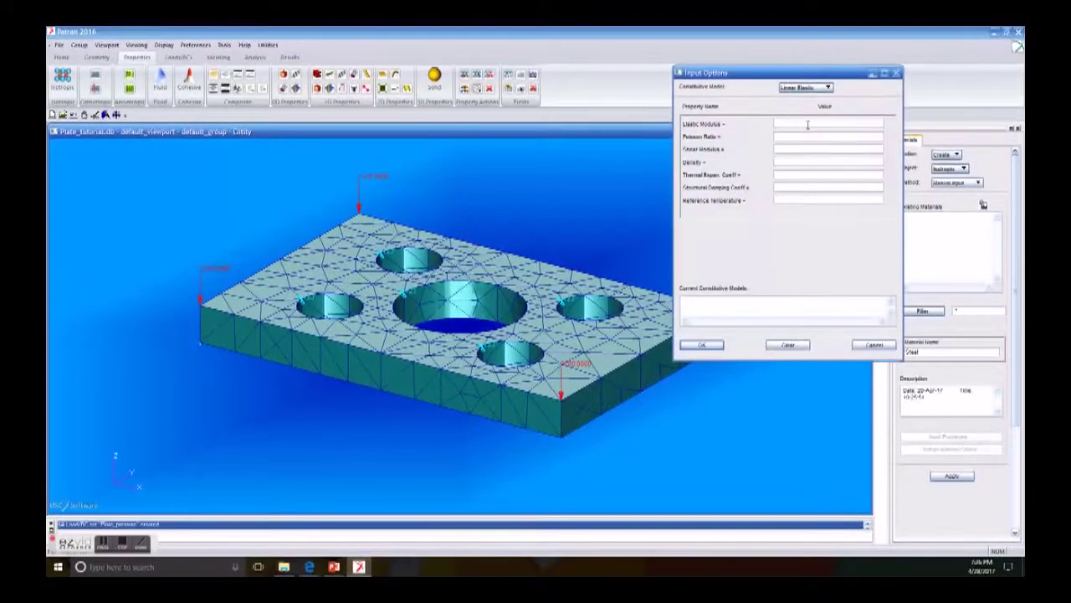
{"action": "left_click", "coordinate": [808, 123]}
{"action": "type", "text": "20e9"}
{"action": "left_click", "coordinate": [836, 135]}
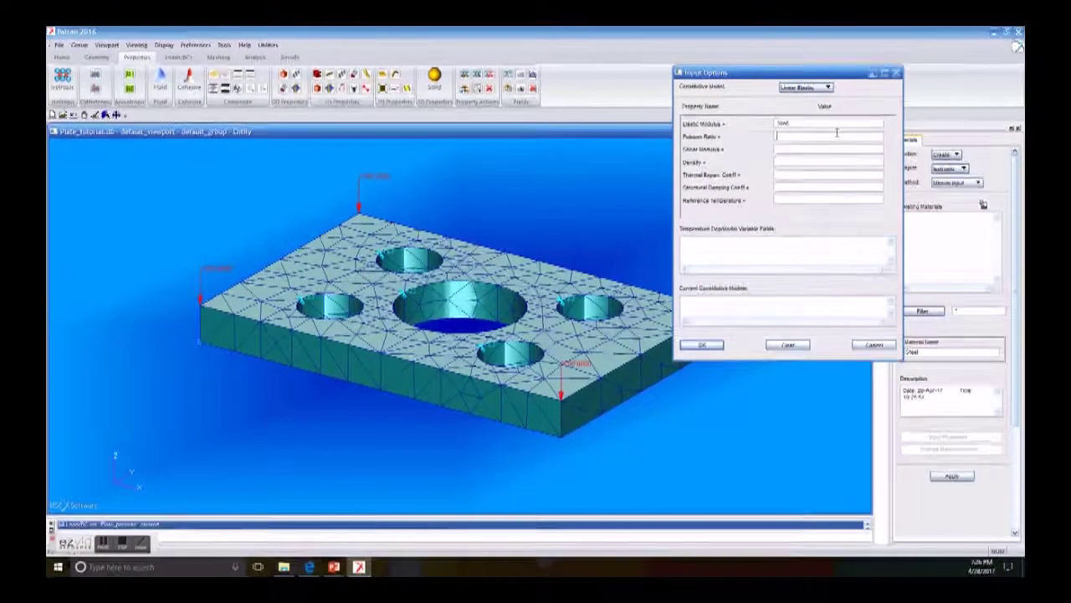
{"action": "type", "text": "0.3"}
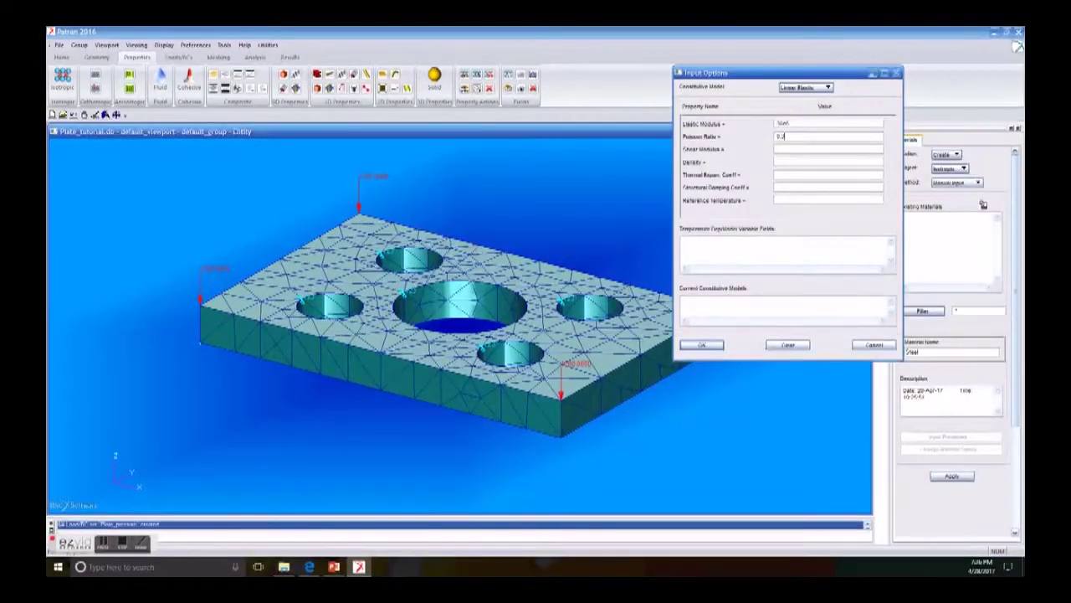
{"action": "left_click", "coordinate": [715, 345]}
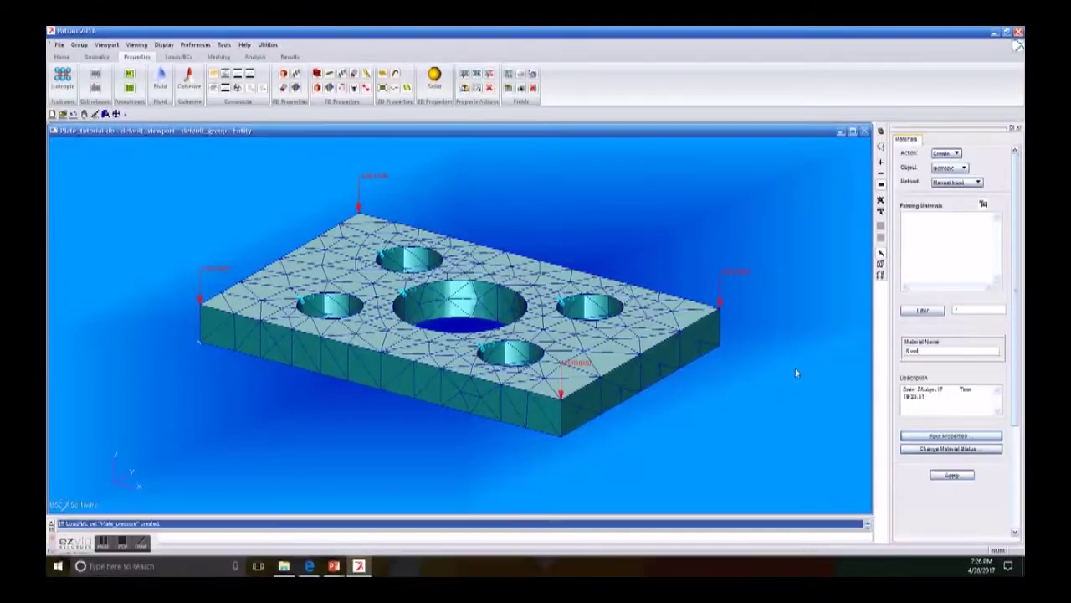
{"action": "left_click", "coordinate": [953, 475]}
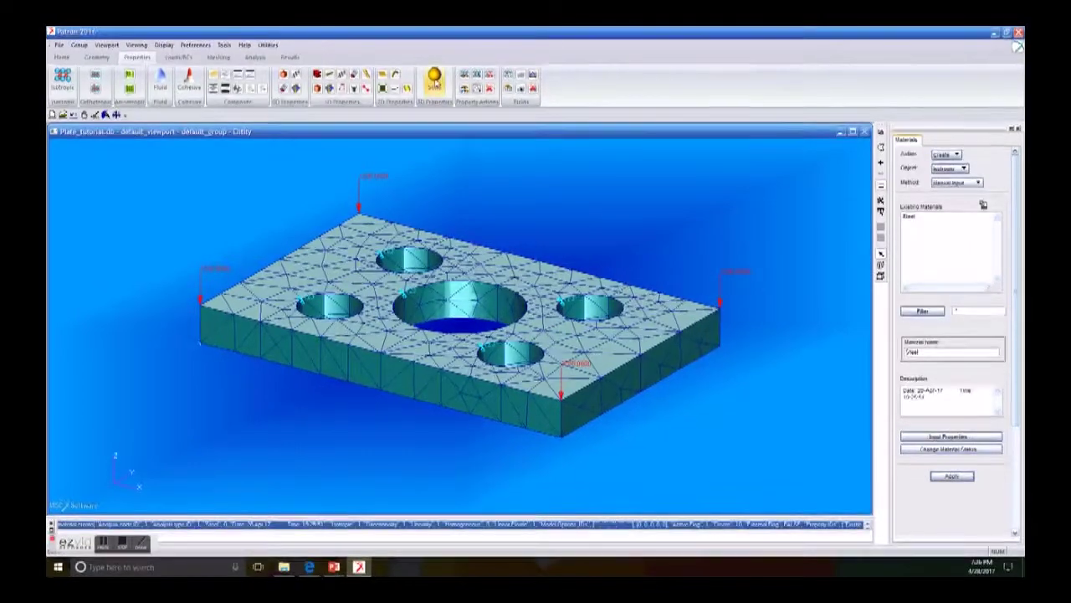
Define a 3D solid property set named Plate using the Steel material.
{"action": "left_click", "coordinate": [434, 80]}
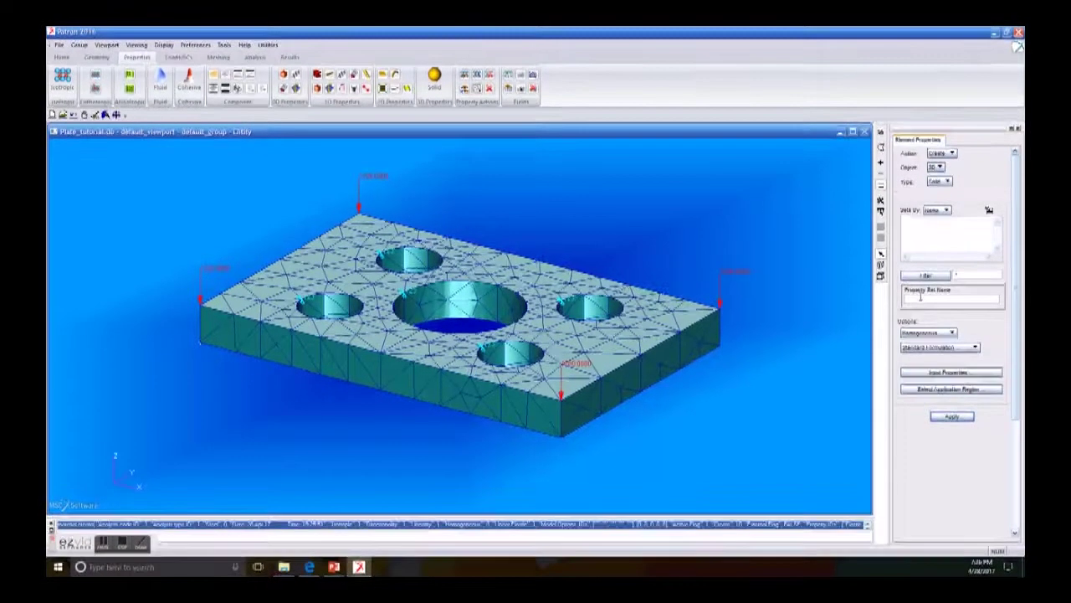
{"action": "left_click", "coordinate": [920, 296]}
{"action": "type", "text": "Plate"}
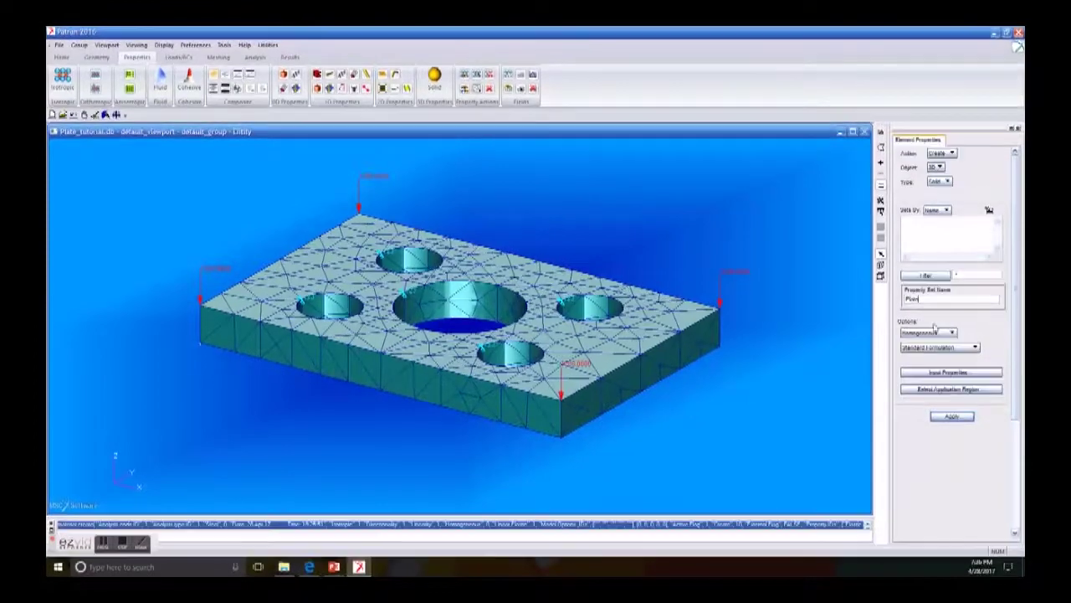
{"action": "left_click", "coordinate": [945, 373]}
{"action": "left_click", "coordinate": [759, 118]}
{"action": "left_click", "coordinate": [934, 113]}
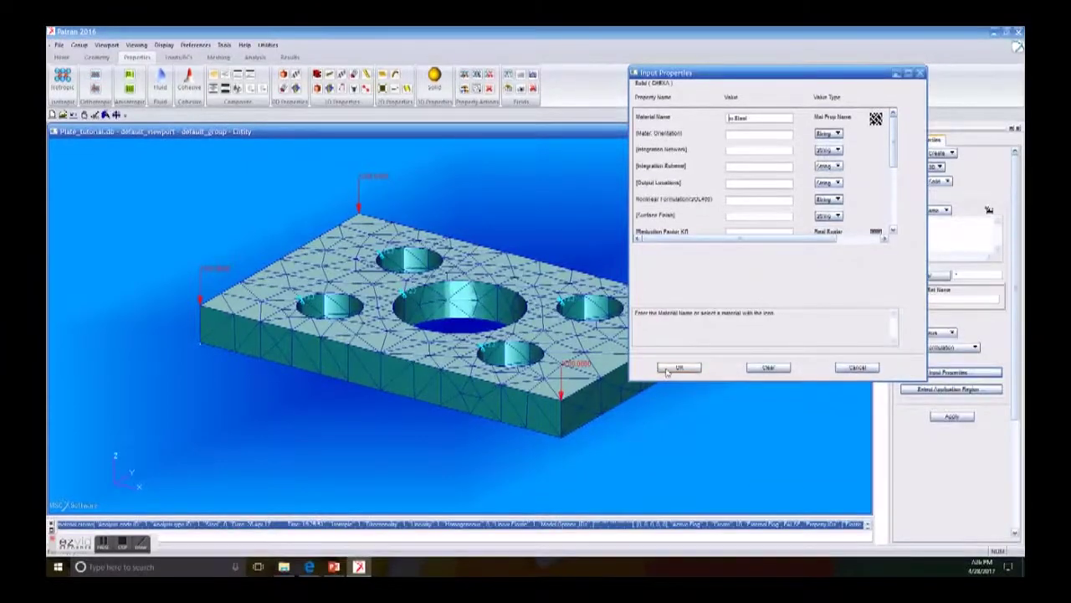
{"action": "left_click", "coordinate": [679, 367]}
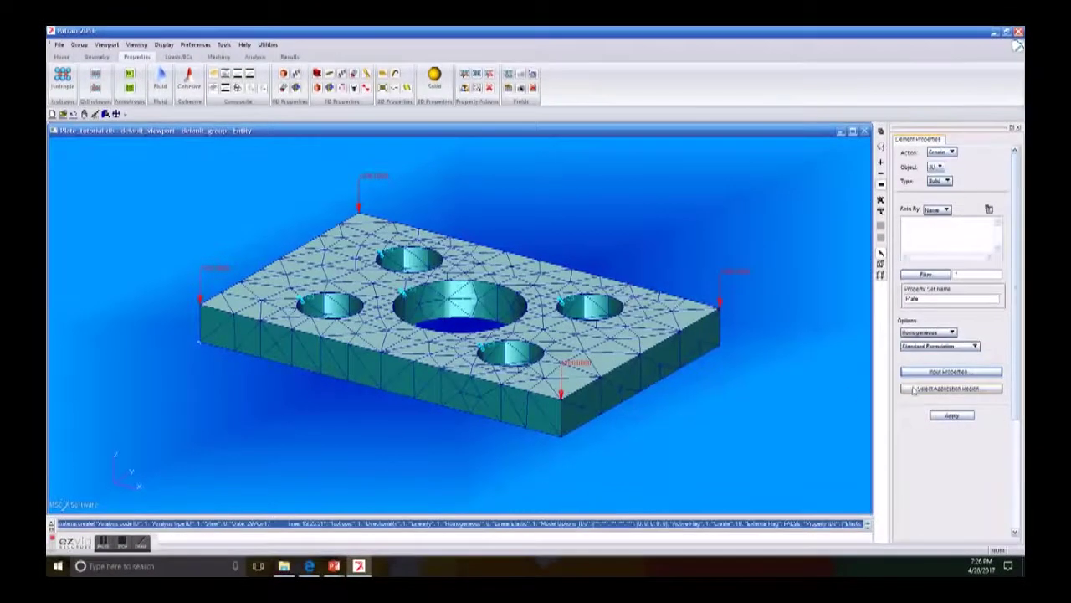
Assign the Plate property to Solid 1 and create it.
{"action": "left_click", "coordinate": [917, 390]}
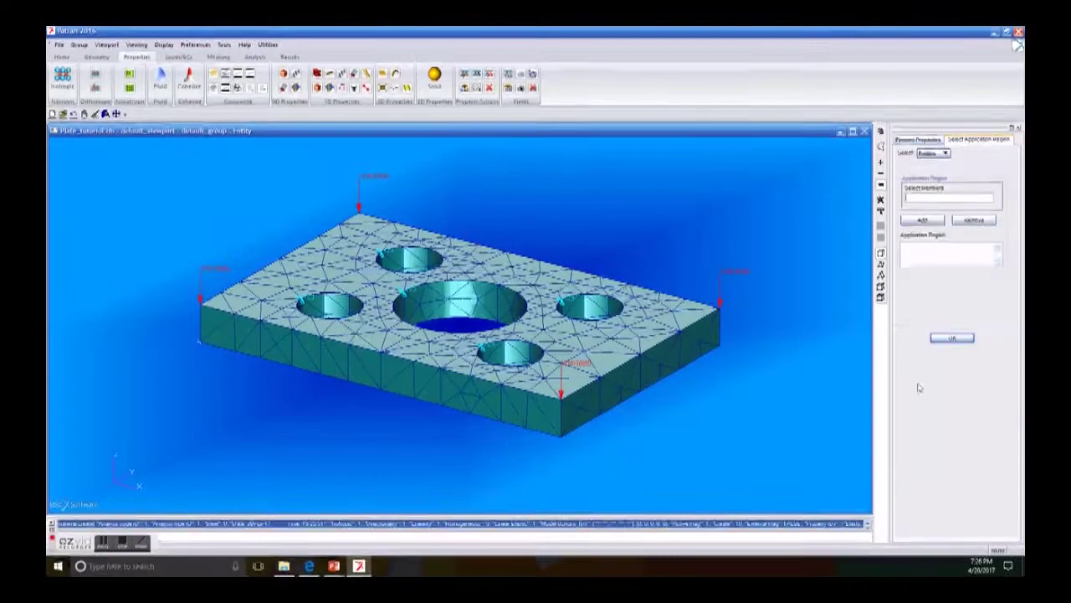
{"action": "left_click_drag", "start_coordinate": [128, 158], "coordinate": [725, 448]}
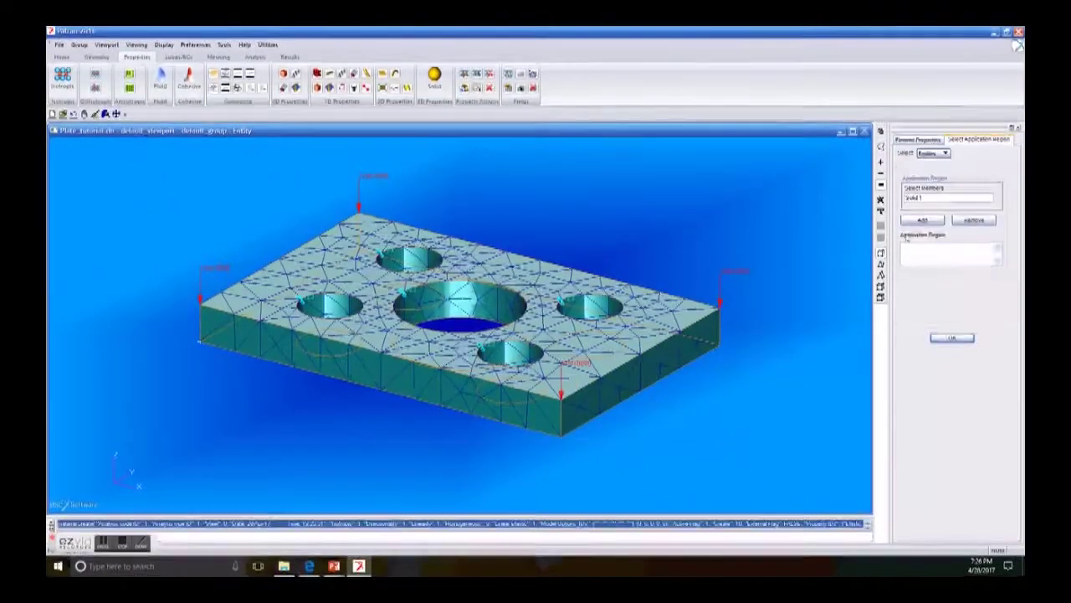
{"action": "left_click", "coordinate": [922, 220]}
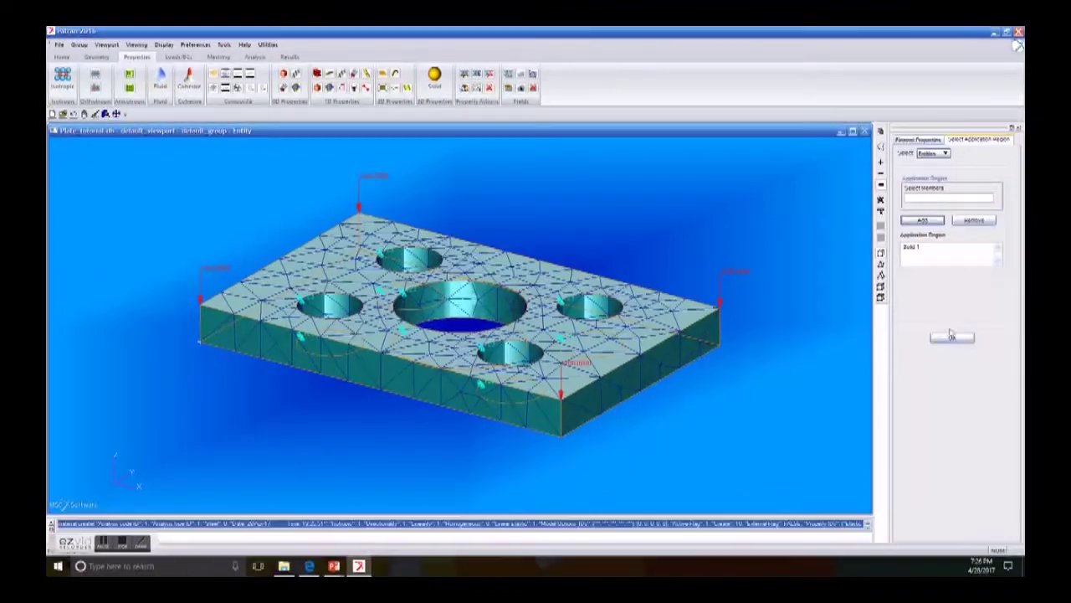
{"action": "left_click", "coordinate": [952, 338]}
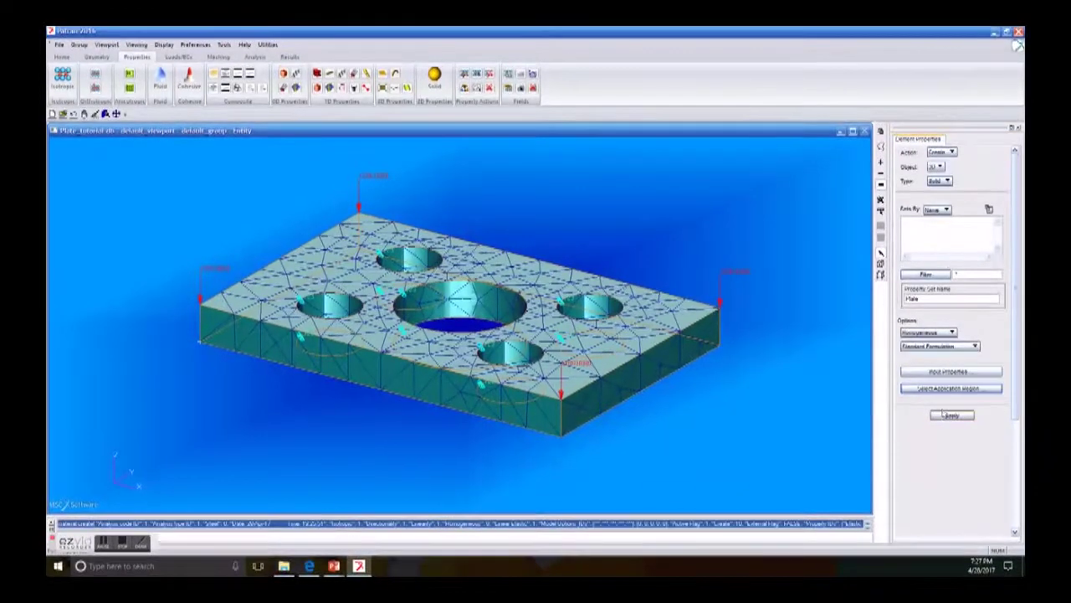
{"action": "left_click", "coordinate": [952, 415]}
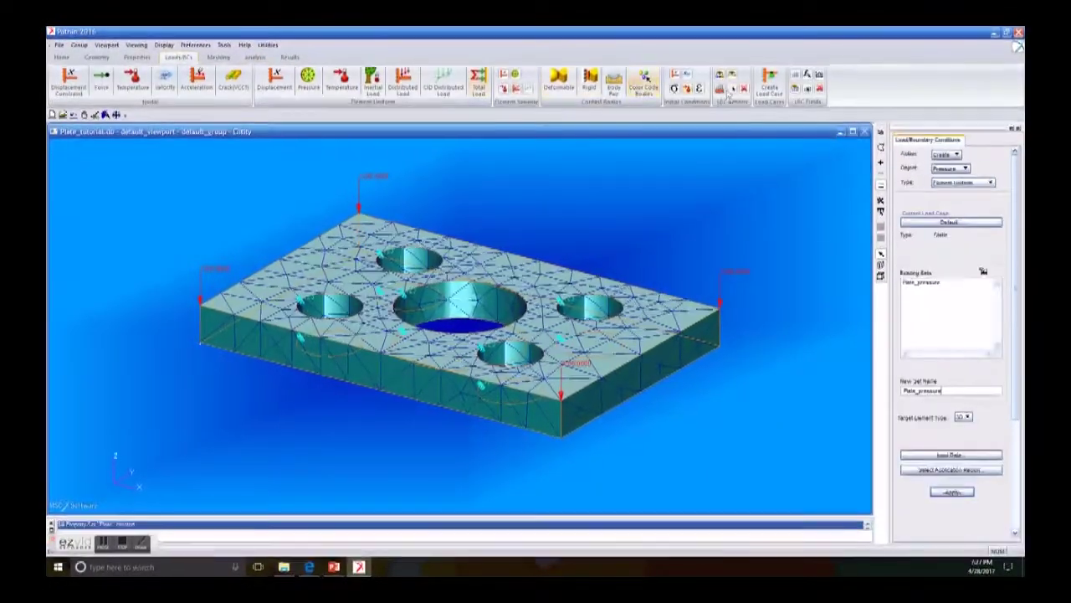
Review the Default load case: Fixed and Plate_pressure, each at scale factor 1, then cancel.
{"action": "left_click", "coordinate": [770, 84]}
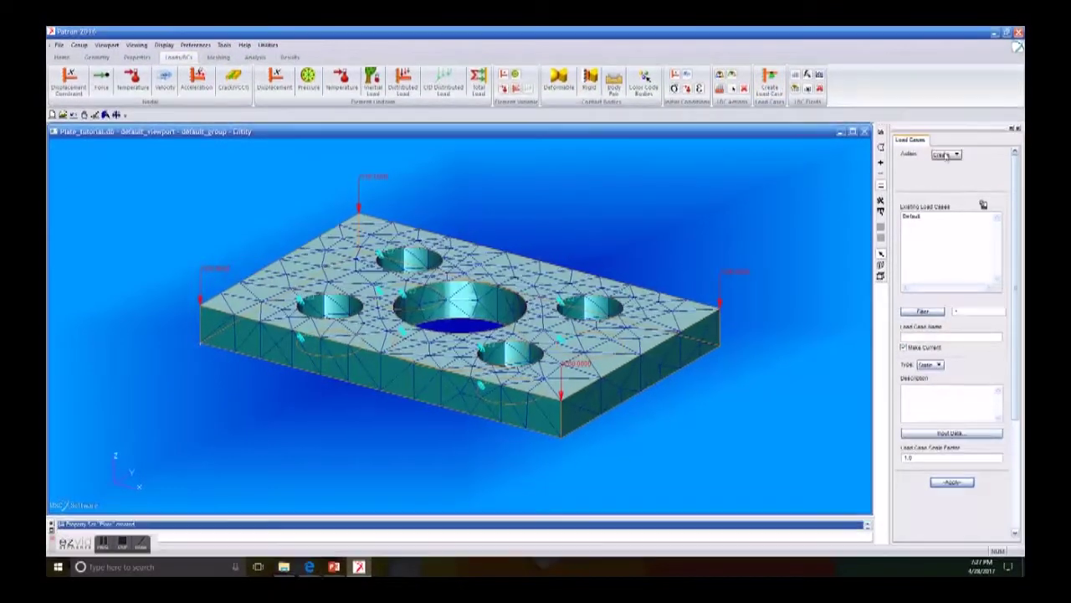
{"action": "left_click", "coordinate": [947, 153]}
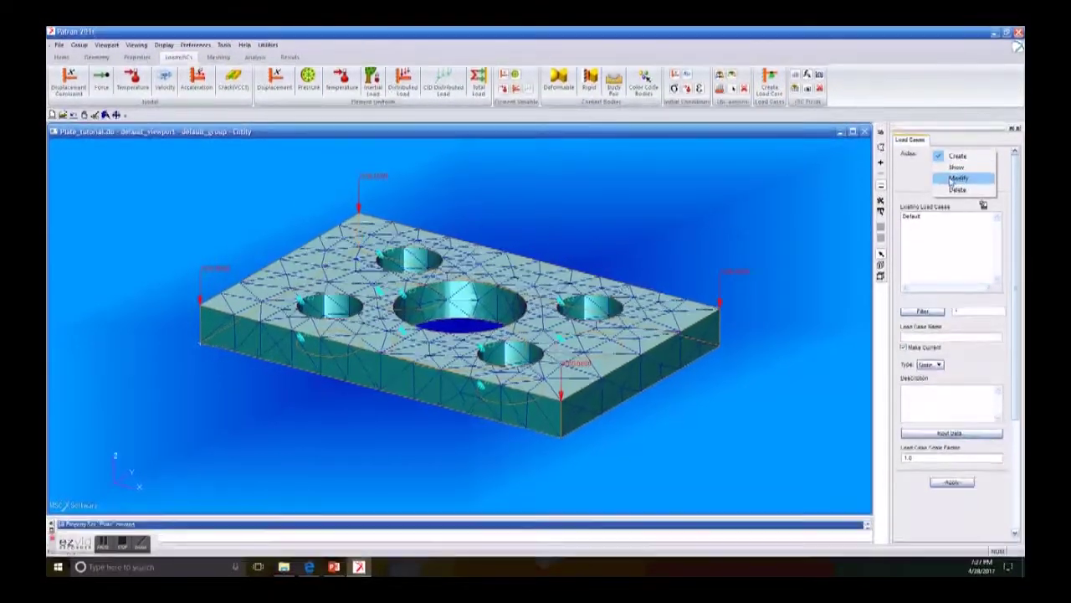
{"action": "left_click", "coordinate": [958, 177]}
{"action": "left_click", "coordinate": [929, 216]}
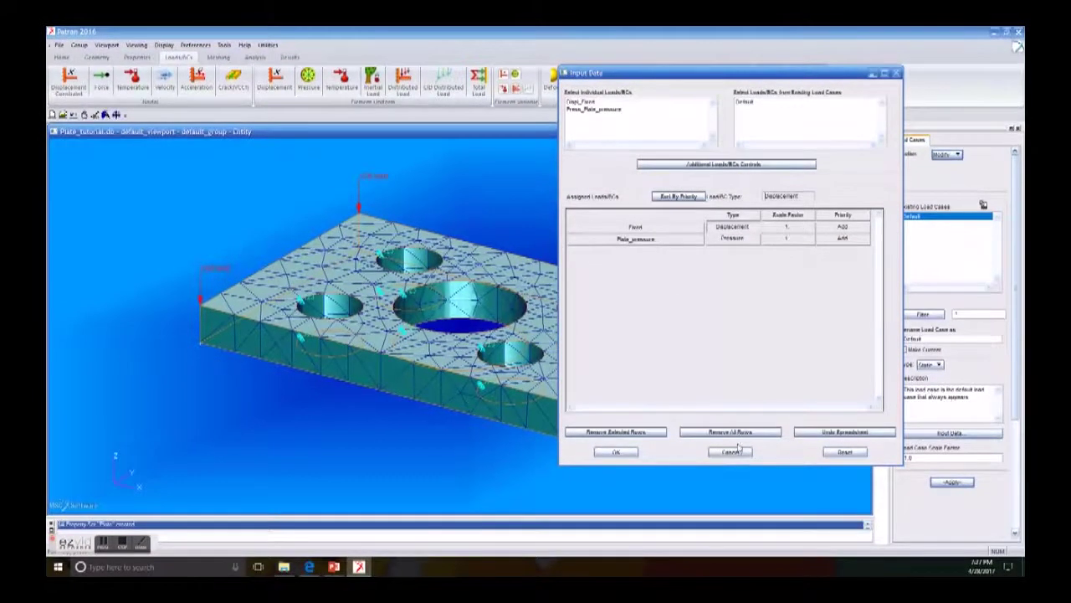
{"action": "left_click", "coordinate": [732, 452]}
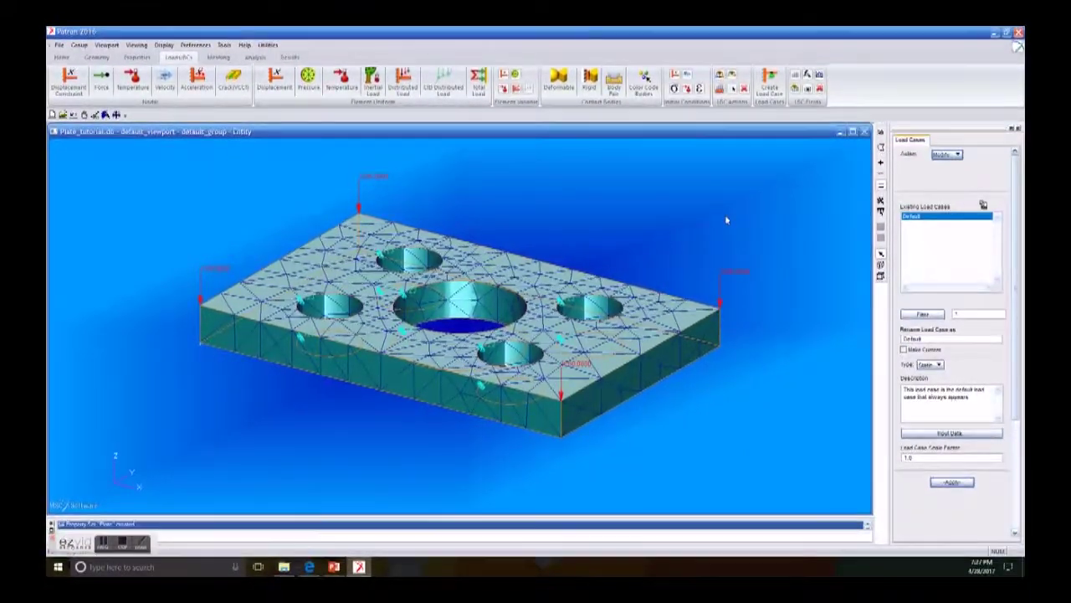
Set the analysis method to Analysis Deck and confirm the translation parameters with the chosen card format.
{"action": "left_click", "coordinate": [255, 57]}
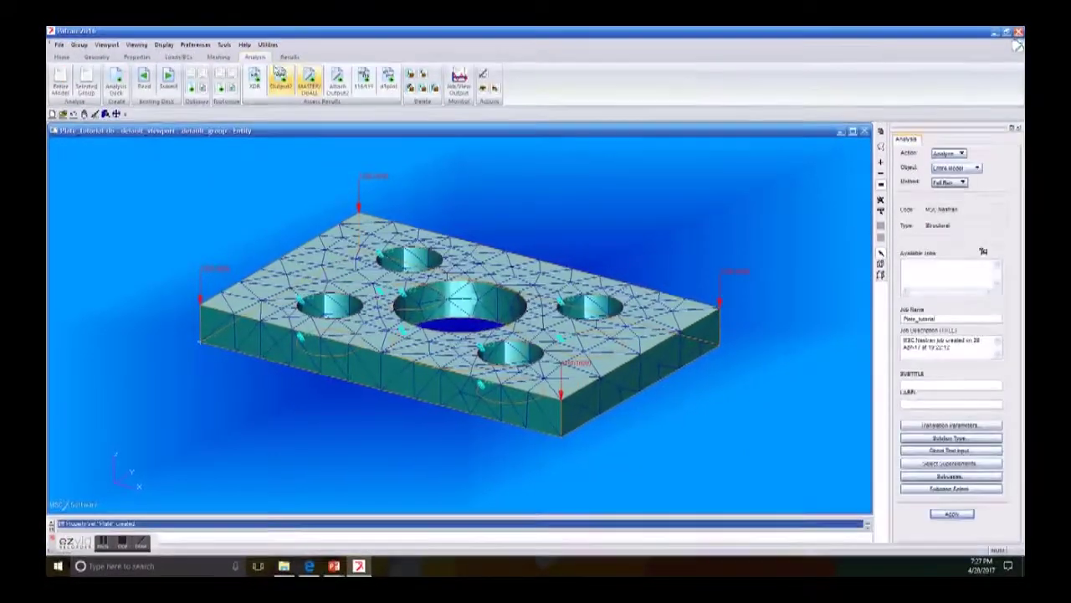
{"action": "left_click", "coordinate": [955, 181]}
{"action": "left_click", "coordinate": [964, 206]}
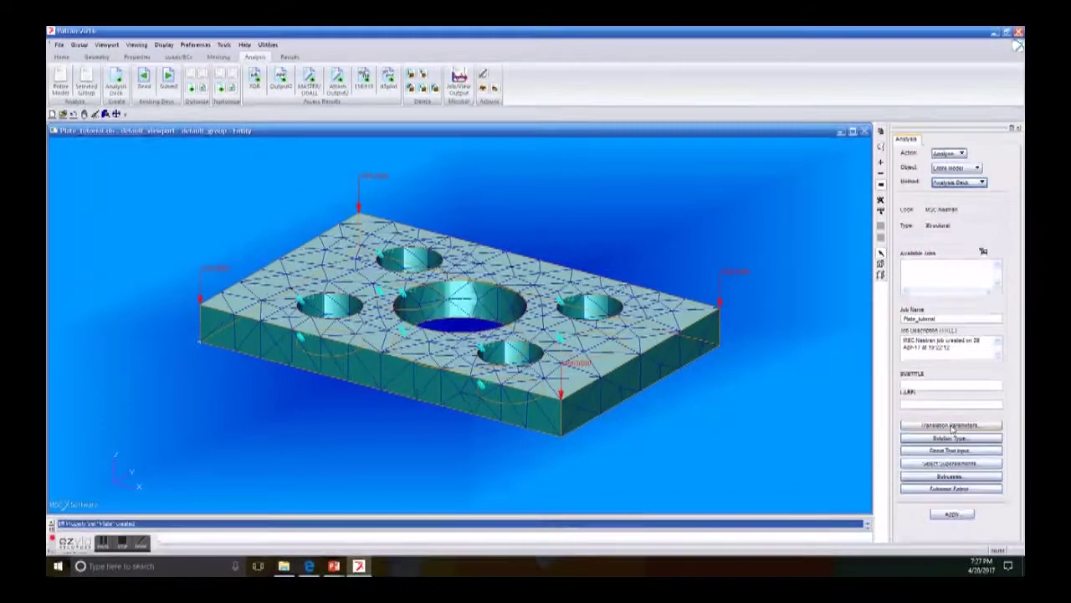
{"action": "left_click", "coordinate": [951, 425]}
{"action": "left_click", "coordinate": [841, 159]}
{"action": "left_click", "coordinate": [840, 174]}
{"action": "left_click", "coordinate": [758, 373]}
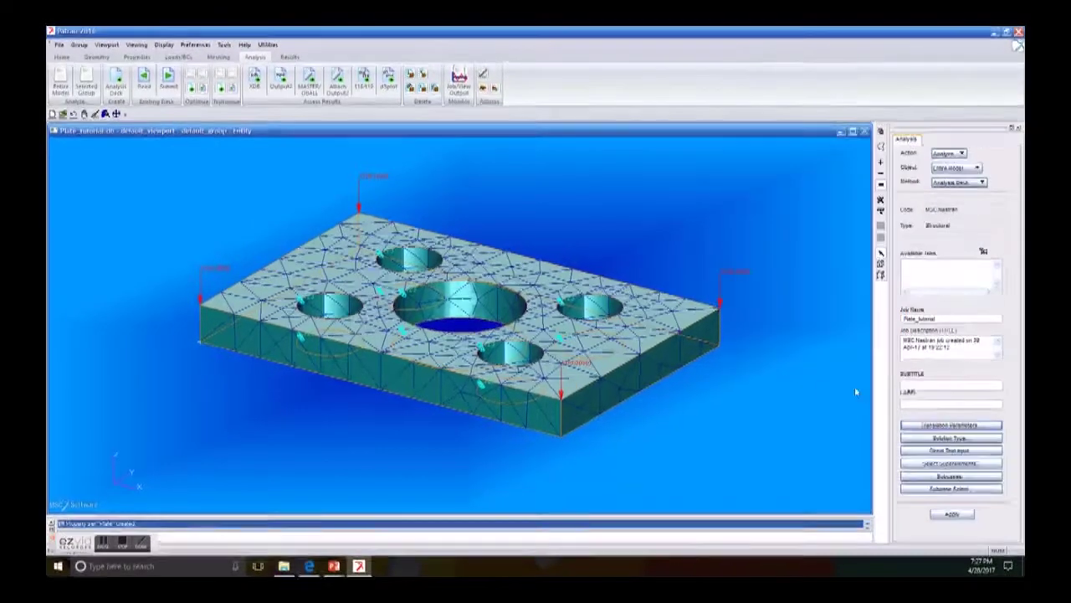
Choose Linear Static as the solution type and generate the Plate_tutorial analysis deck.
{"action": "left_click", "coordinate": [924, 438]}
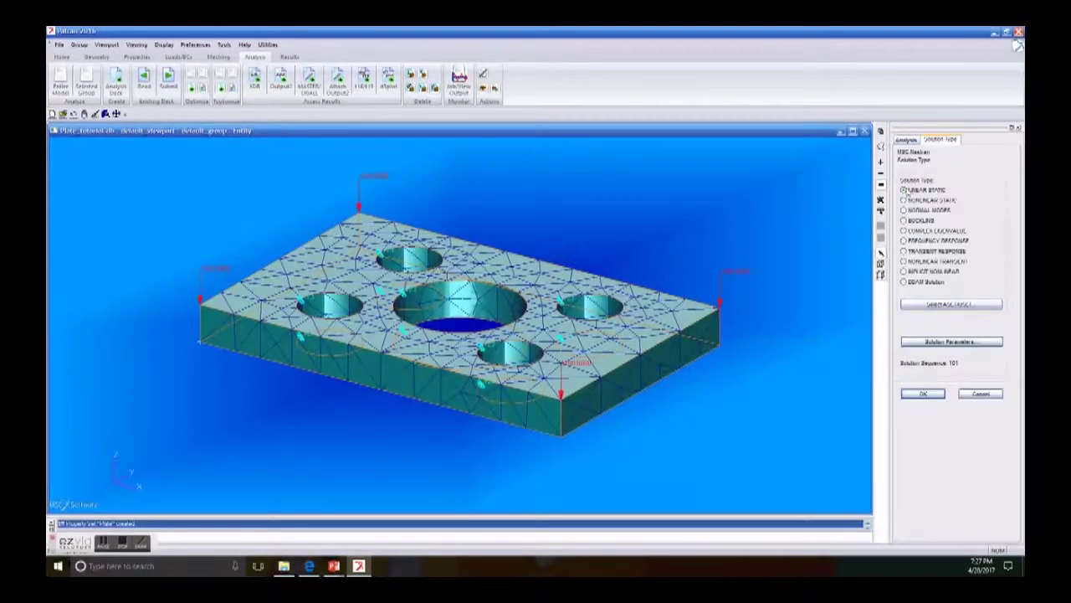
{"action": "left_click", "coordinate": [924, 393]}
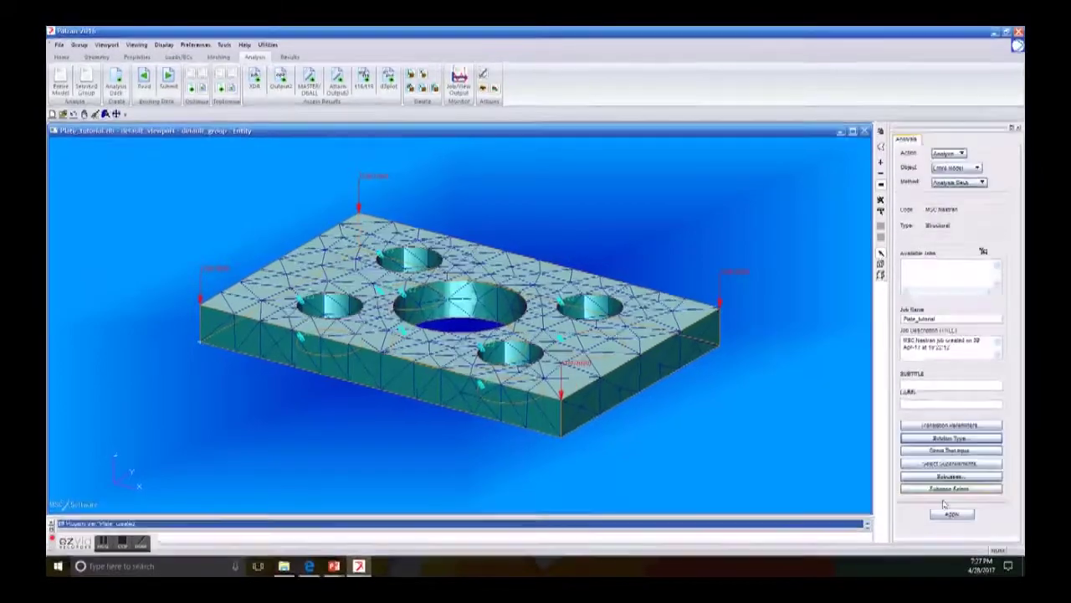
{"action": "left_click", "coordinate": [948, 515]}
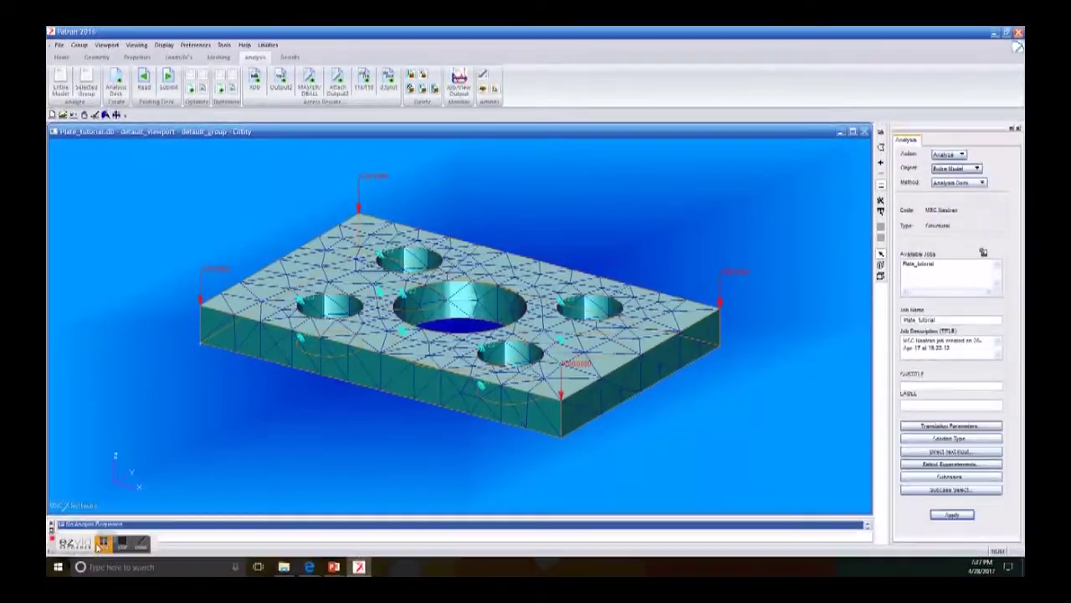
Launch MSC Nastran from a Windows search.
{"action": "left_click", "coordinate": [193, 569]}
{"action": "type", "text": "rast"}
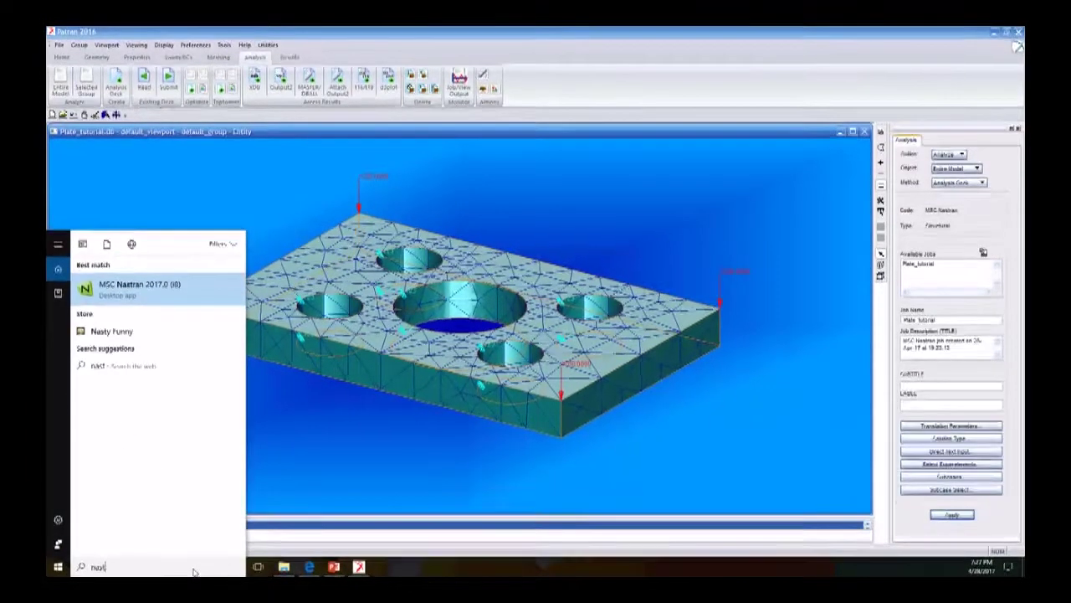
{"action": "key", "text": "Return"}
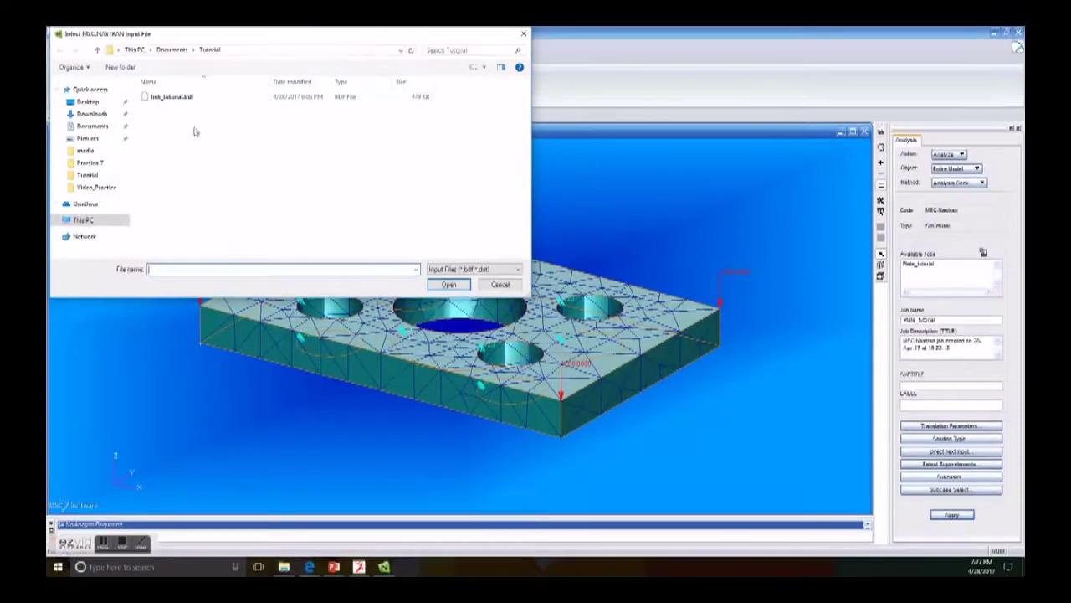
Run Nastran on Plate_tutorial.bdf from the Documents > VideoTutorial folder.
{"action": "left_click", "coordinate": [177, 51]}
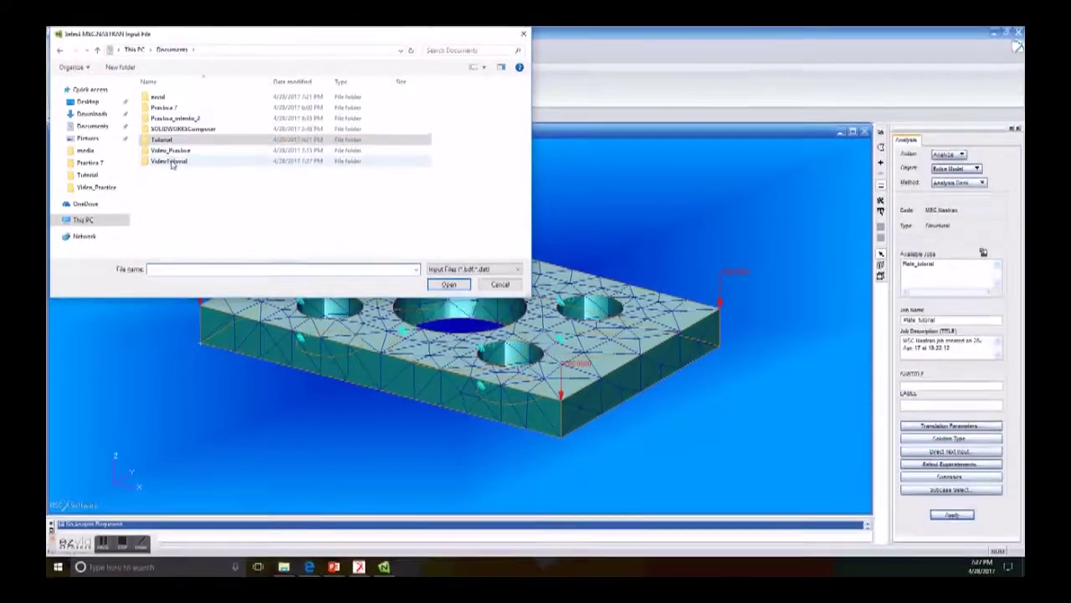
{"action": "double_click", "coordinate": [172, 160]}
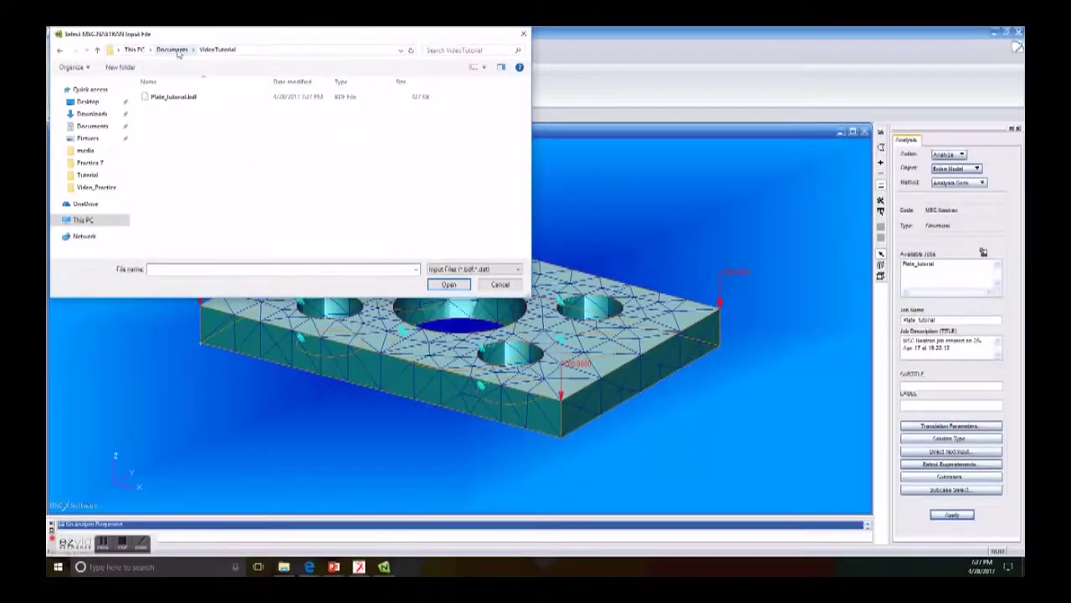
{"action": "left_click", "coordinate": [184, 97]}
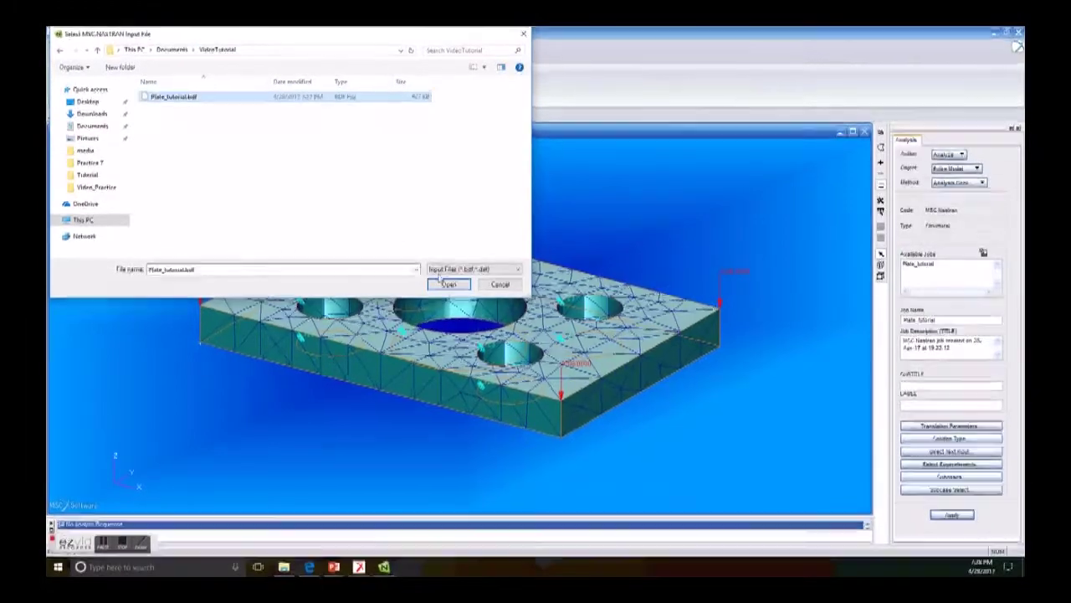
{"action": "left_click", "coordinate": [450, 284]}
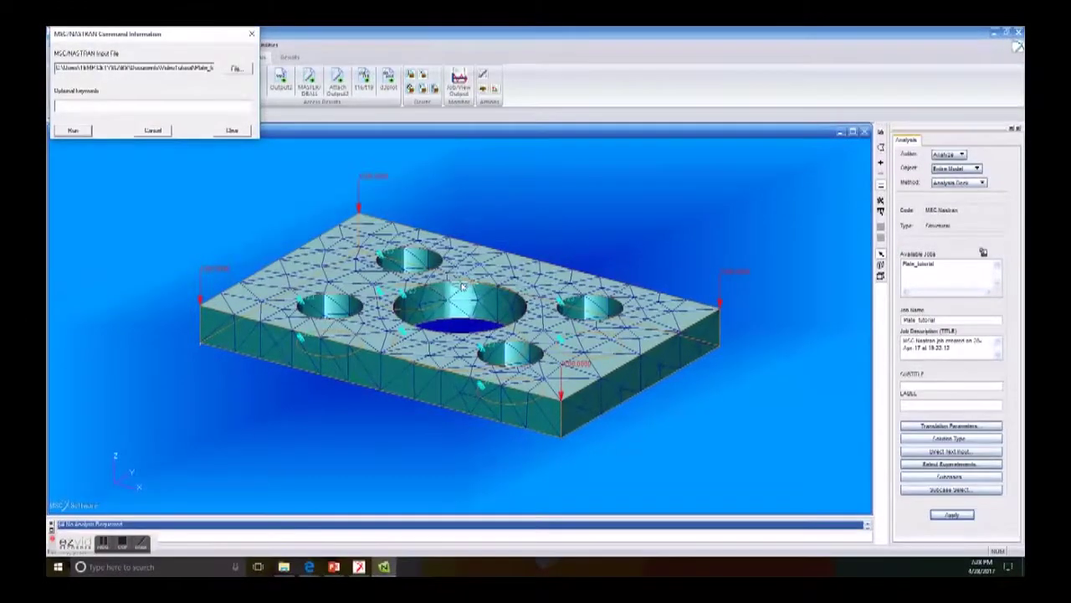
{"action": "left_click", "coordinate": [72, 129]}
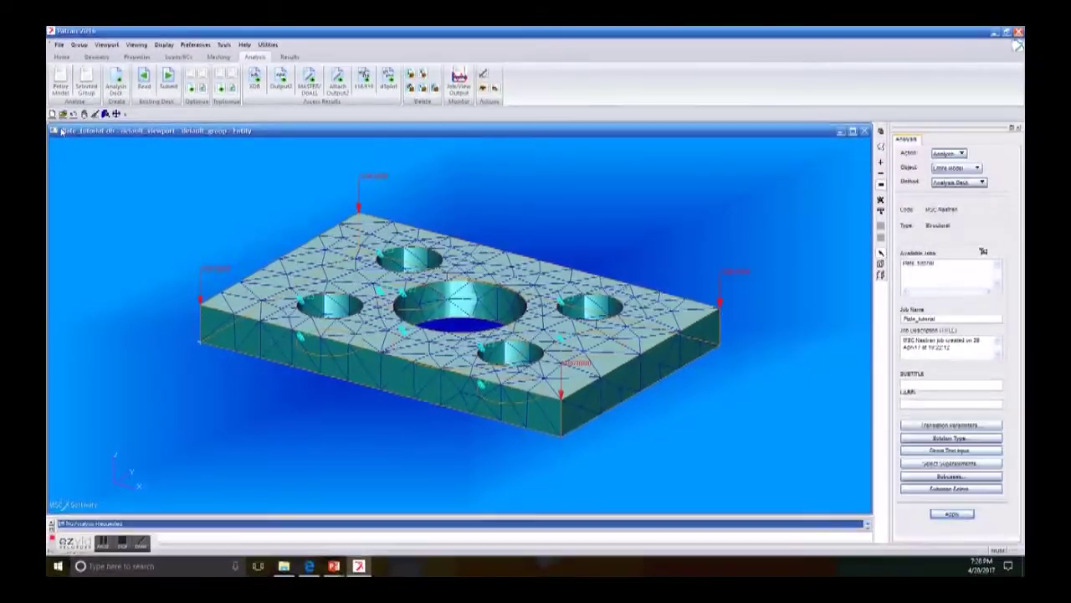
Attach plate_tutorial.xdb as the results file using Attach XDB.
{"action": "left_click", "coordinate": [256, 82]}
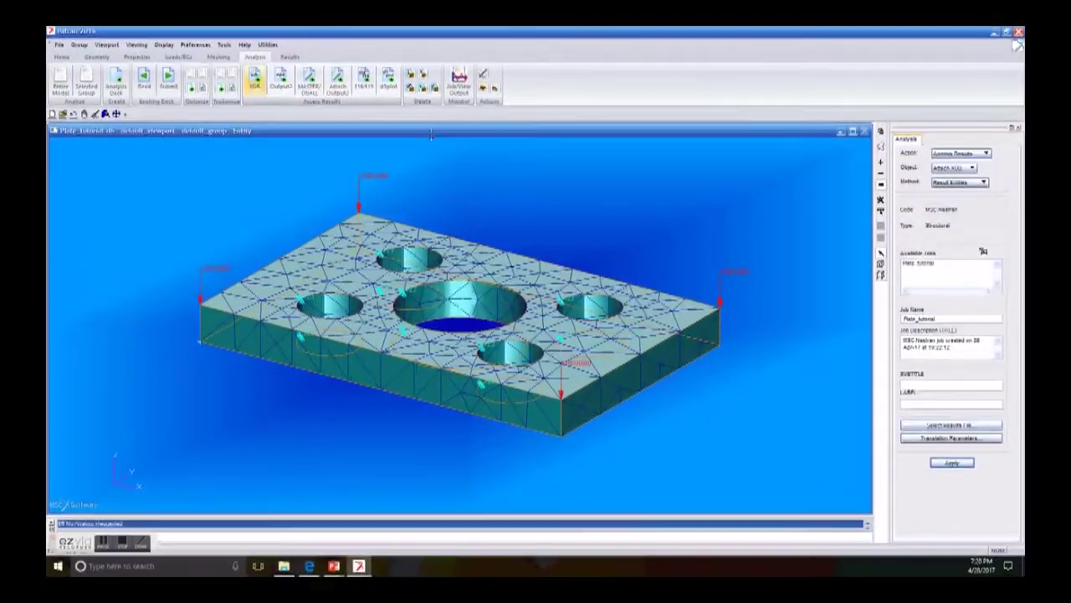
{"action": "left_click", "coordinate": [918, 426]}
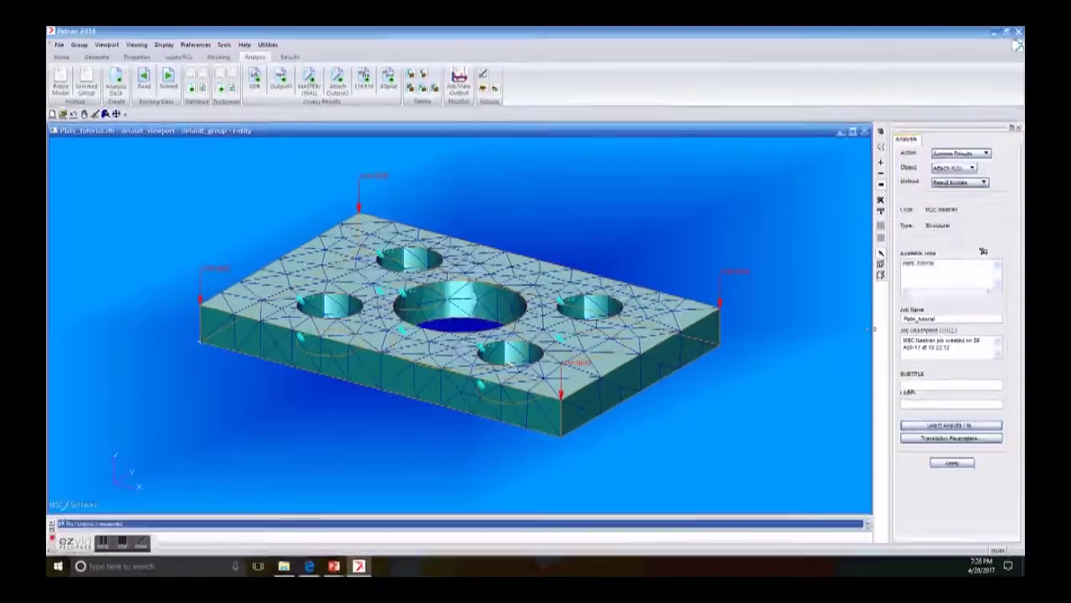
{"action": "left_click", "coordinate": [749, 117]}
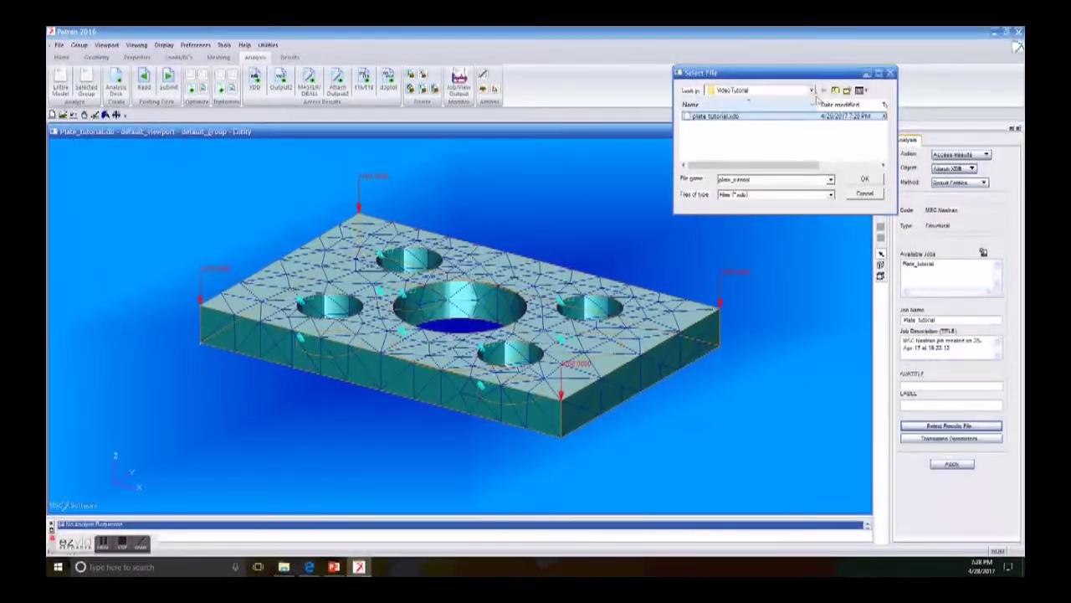
{"action": "left_click", "coordinate": [860, 181]}
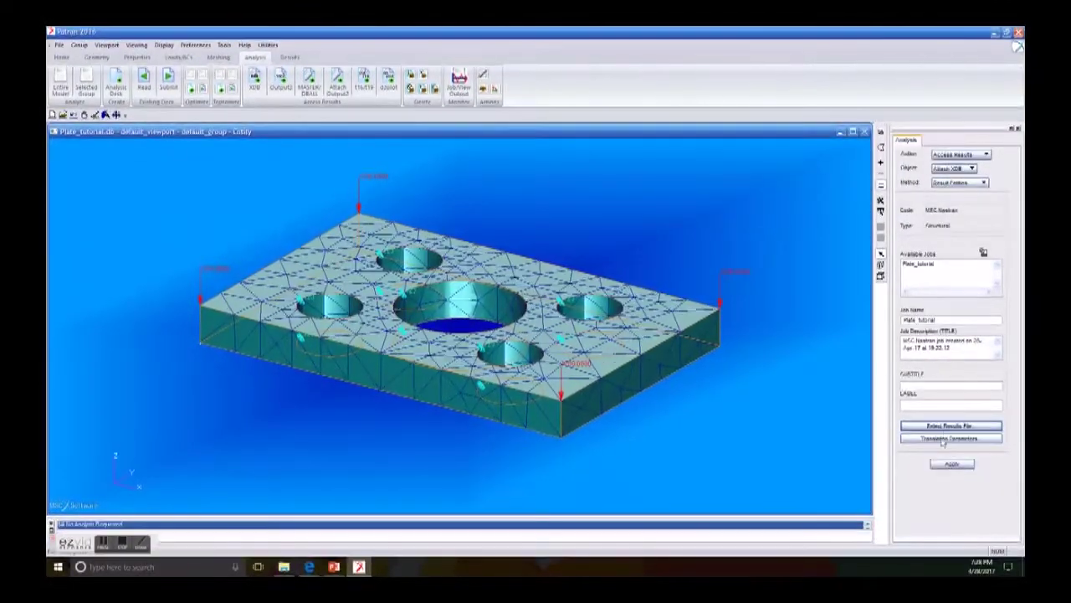
{"action": "left_click", "coordinate": [948, 466]}
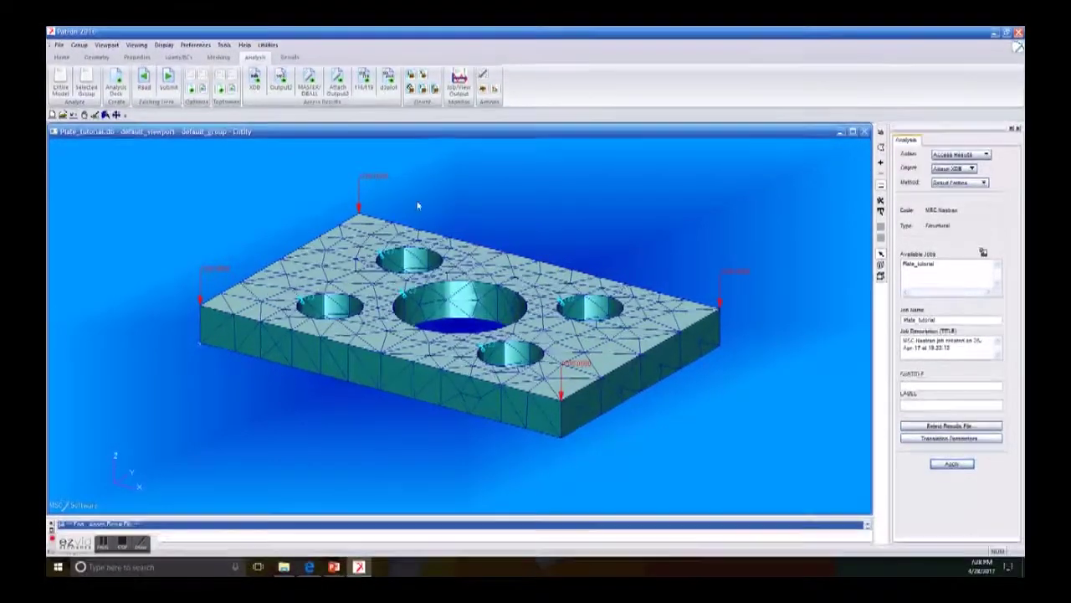
Erase the load and boundary-condition markers through Plot/Erase and switch to the Results tools.
{"action": "left_click", "coordinate": [164, 45]}
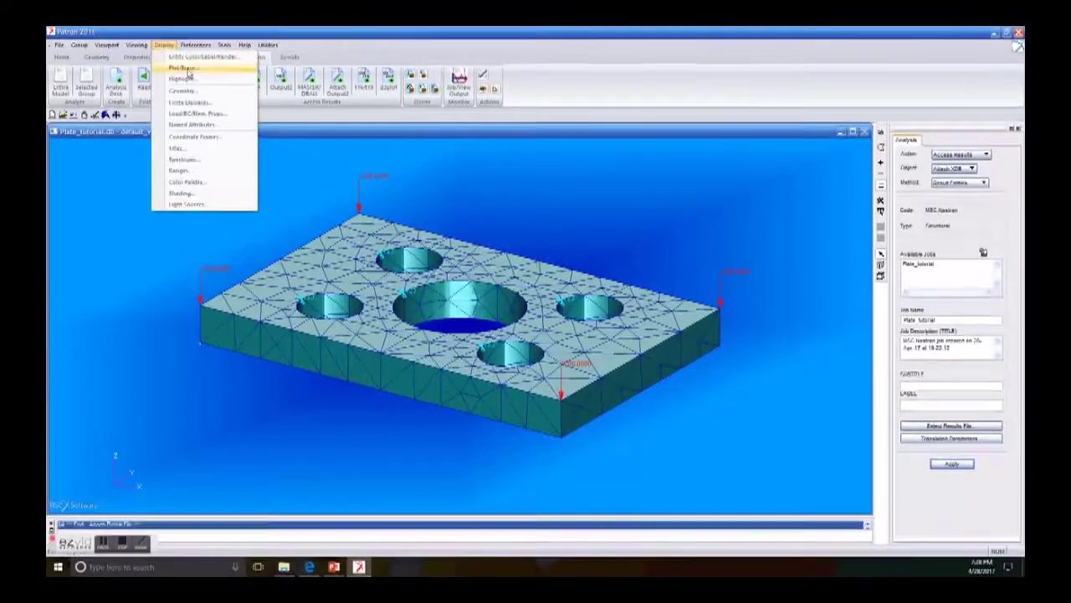
{"action": "left_click", "coordinate": [180, 79]}
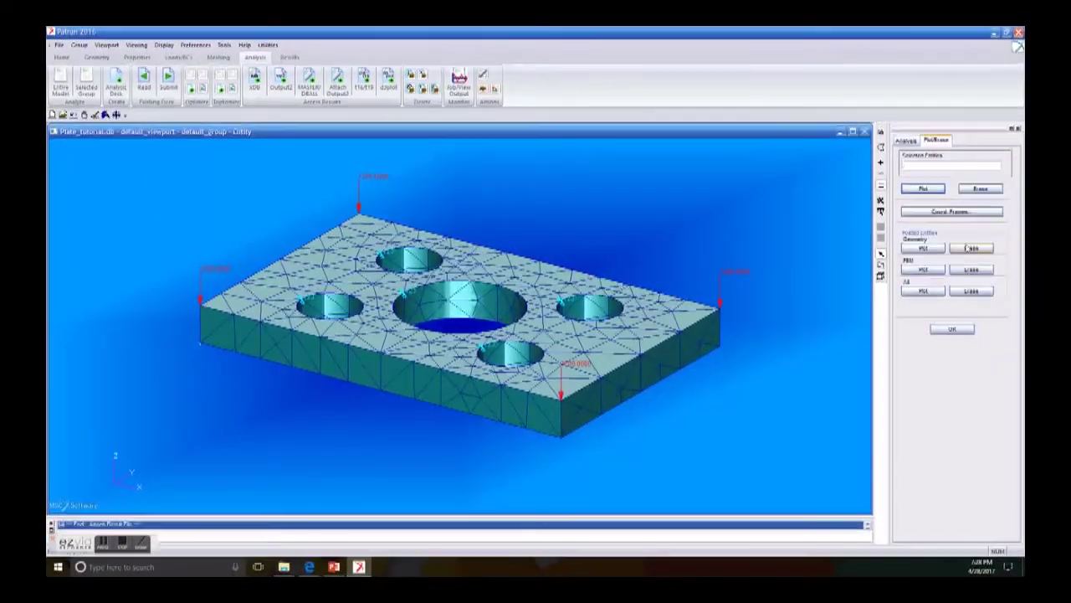
{"action": "left_click", "coordinate": [971, 248]}
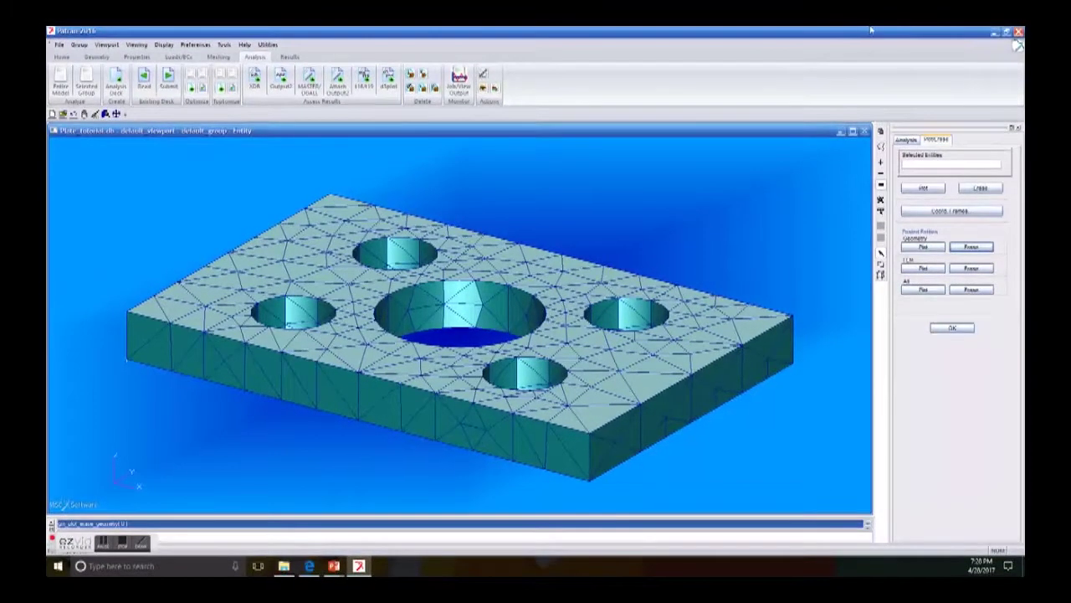
{"action": "left_click", "coordinate": [290, 57]}
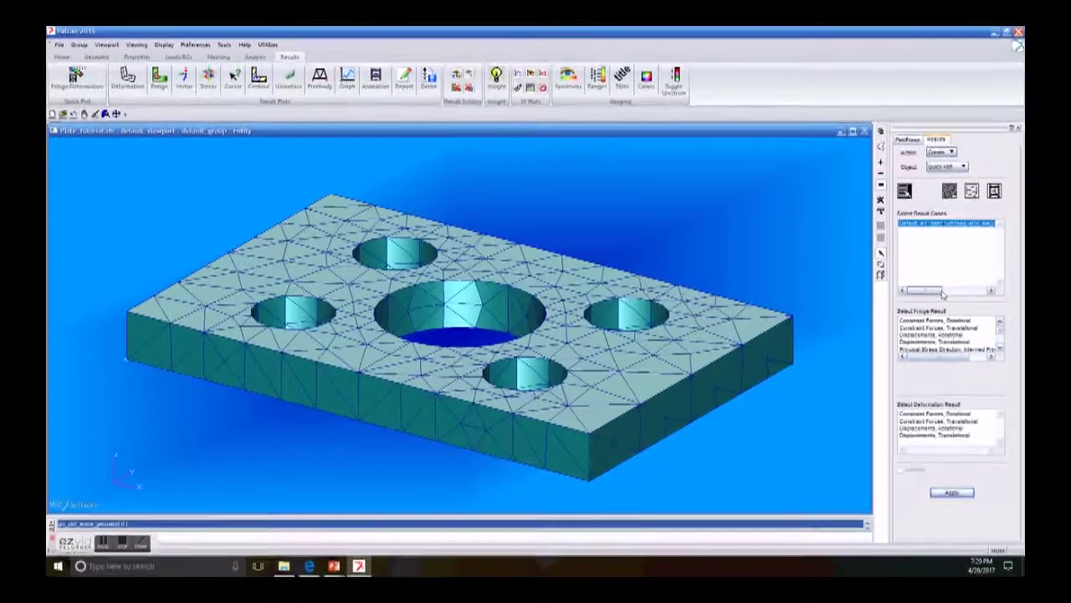
Plot the Stress Tensor von Mises fringe on the translationally deformed plate.
{"action": "scroll", "coordinate": [939, 339], "scroll_direction": "down", "scroll_amount": 5}
{"action": "left_click", "coordinate": [938, 342]}
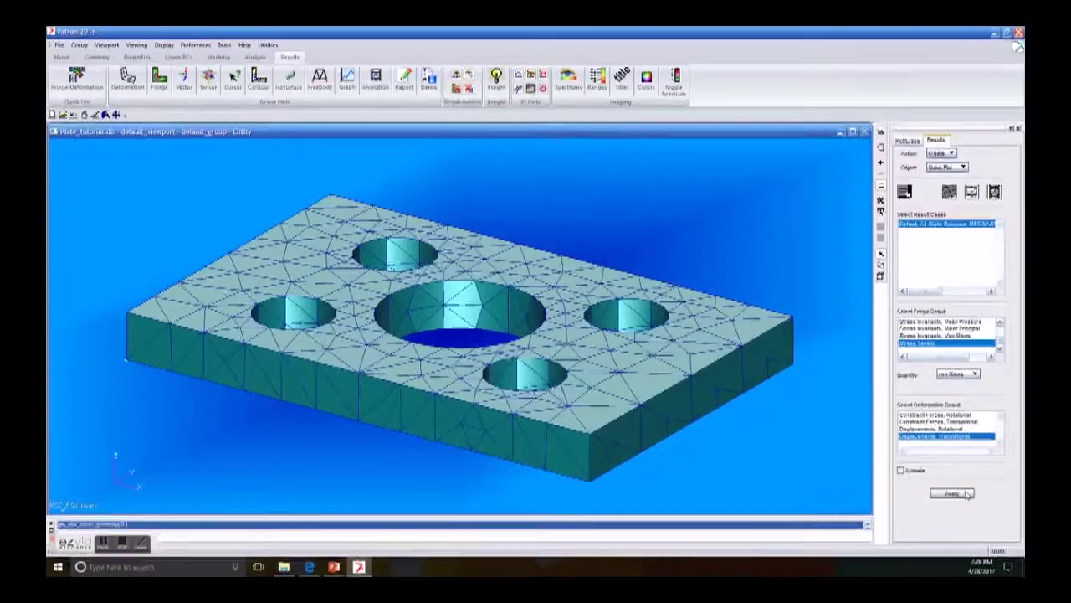
{"action": "left_click", "coordinate": [967, 493]}
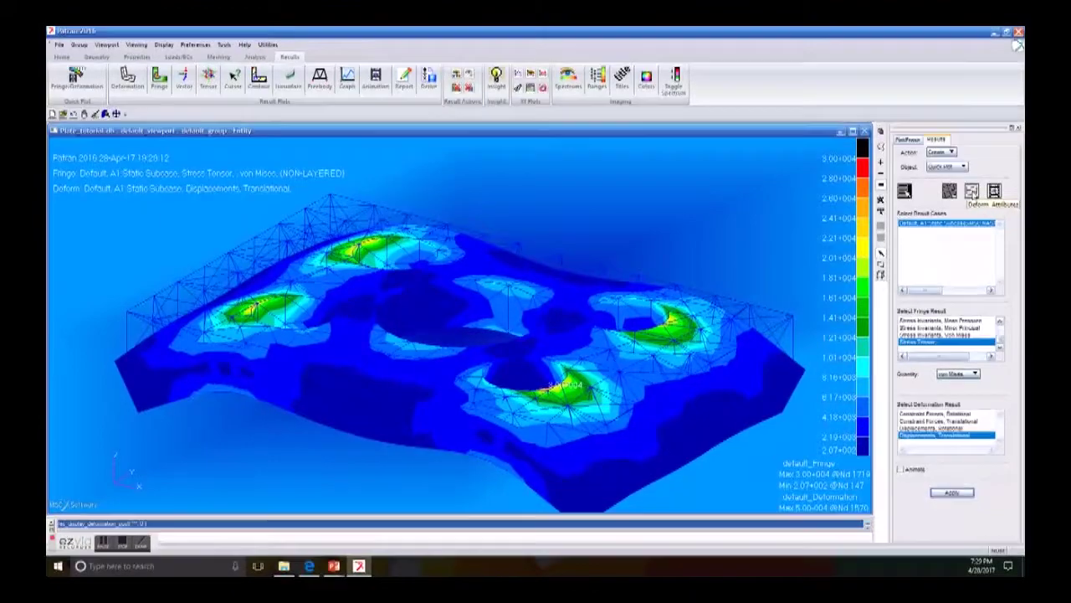
Turn off Show Undeformed and Show Title in Deform Attributes and apply.
{"action": "left_click", "coordinate": [972, 191]}
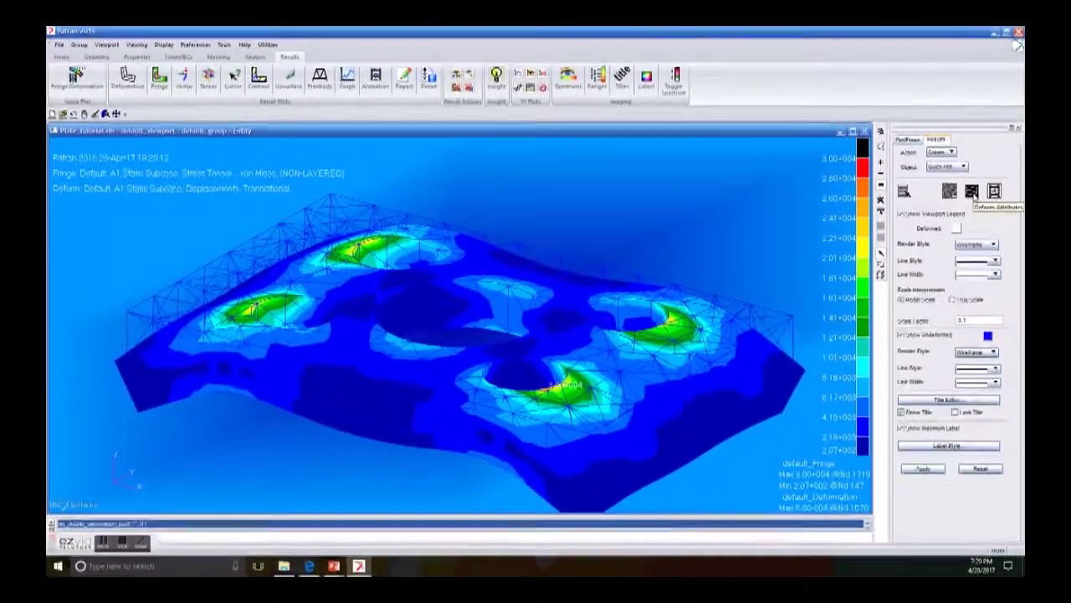
{"action": "left_click", "coordinate": [935, 336]}
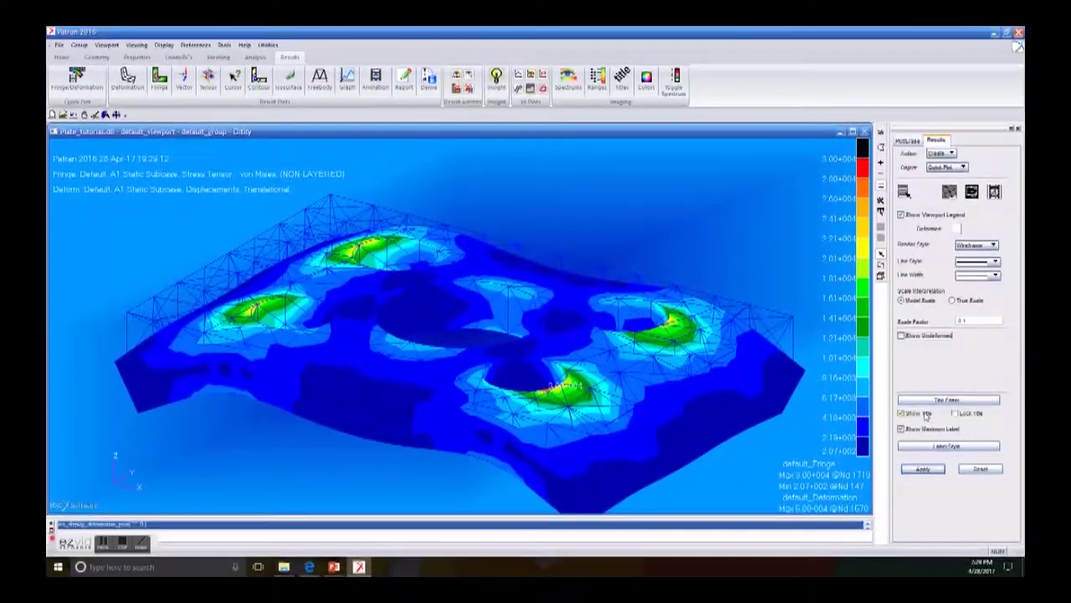
{"action": "left_click", "coordinate": [902, 413]}
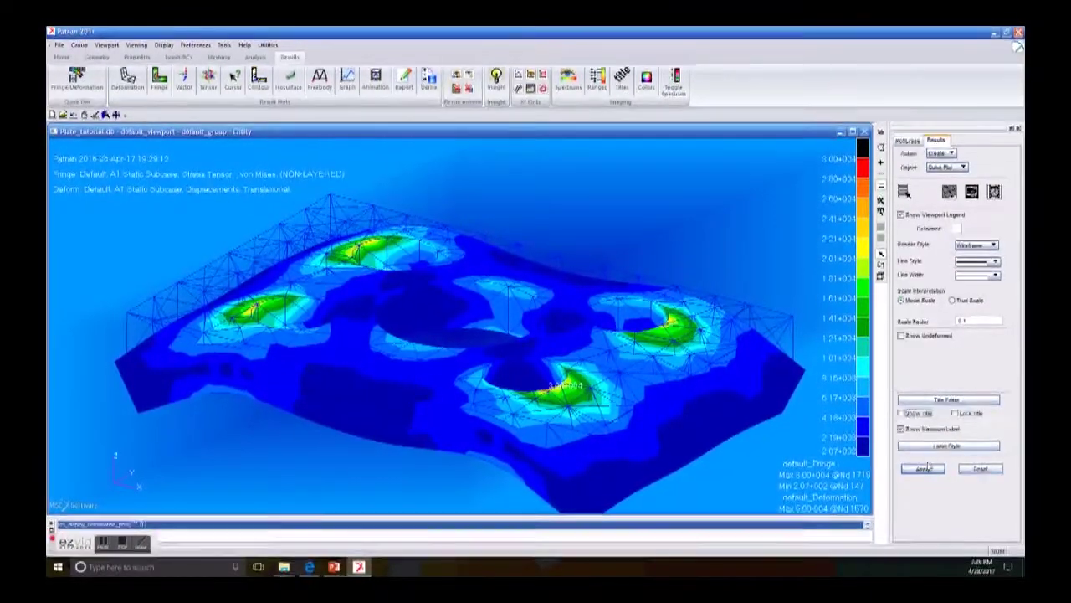
{"action": "left_click", "coordinate": [924, 468]}
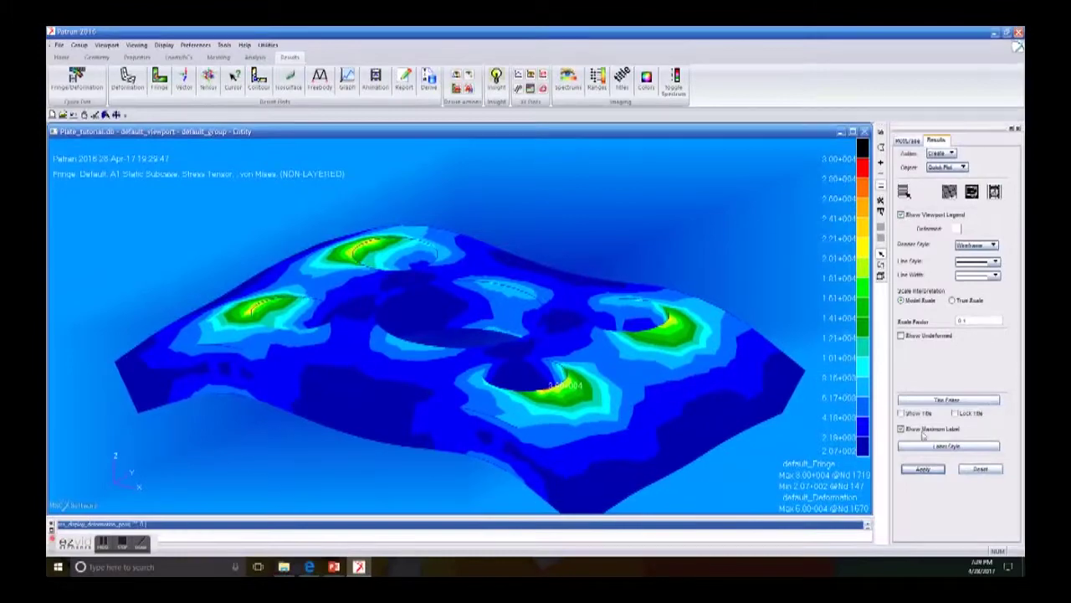